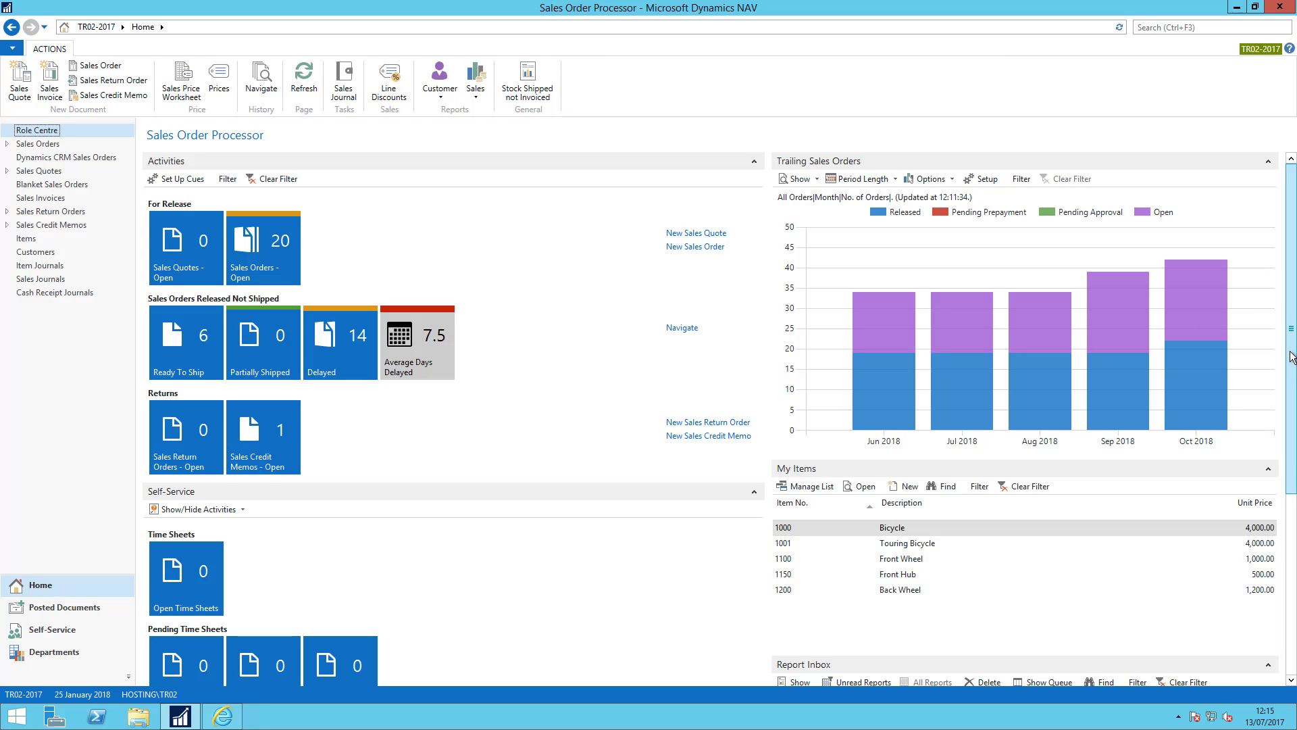
# Step: Customise the Role Centre so Power BI Reports moves right and up above Trailing Sales Orders
pyautogui.moveTo(1291, 286); pyautogui.dragTo(1286, 571)
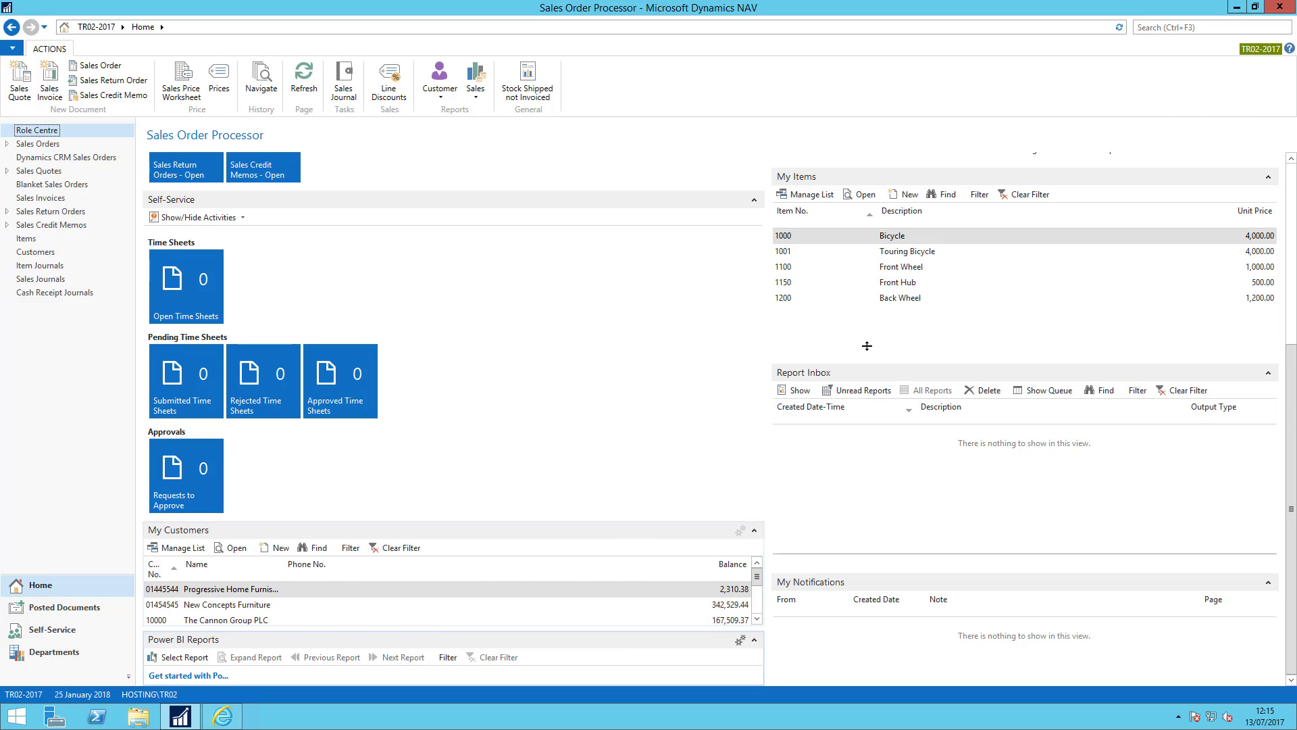
pyautogui.scroll(2, 1291, 426)
pyautogui.scroll(2, 1291, 425)
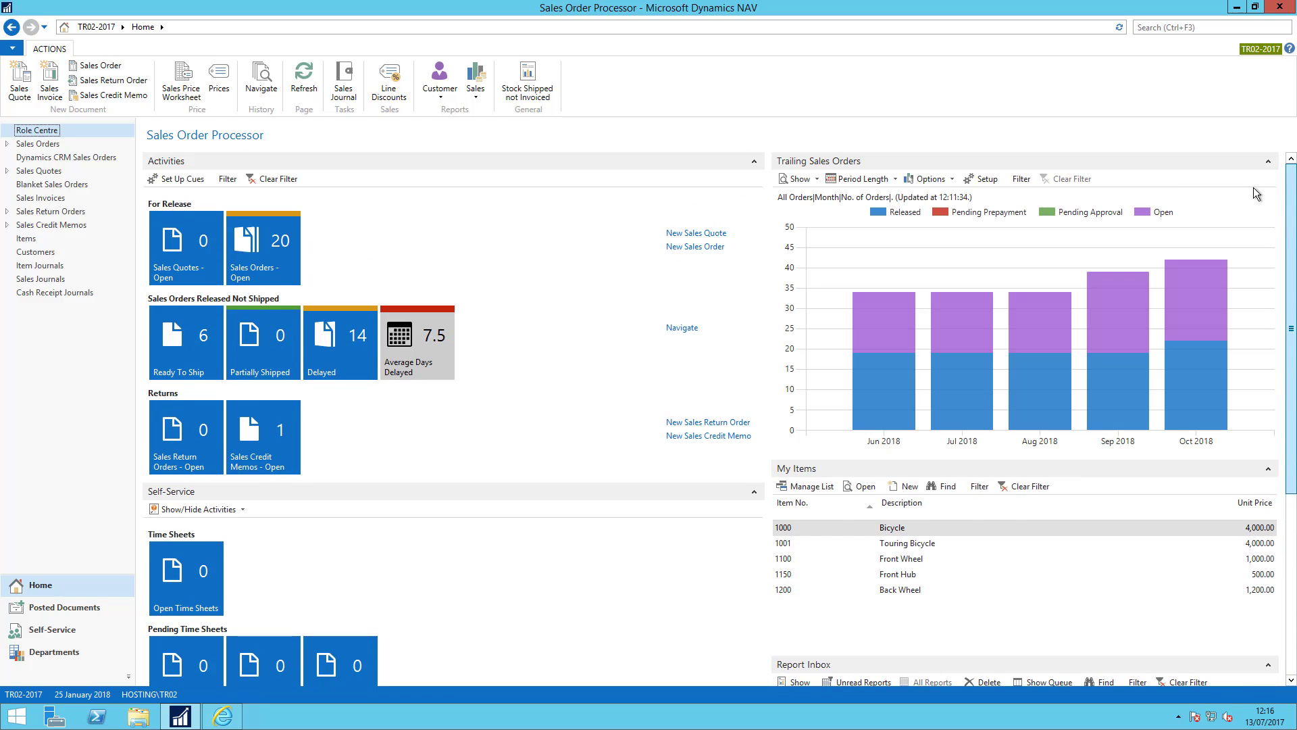
pyautogui.click(13, 49)
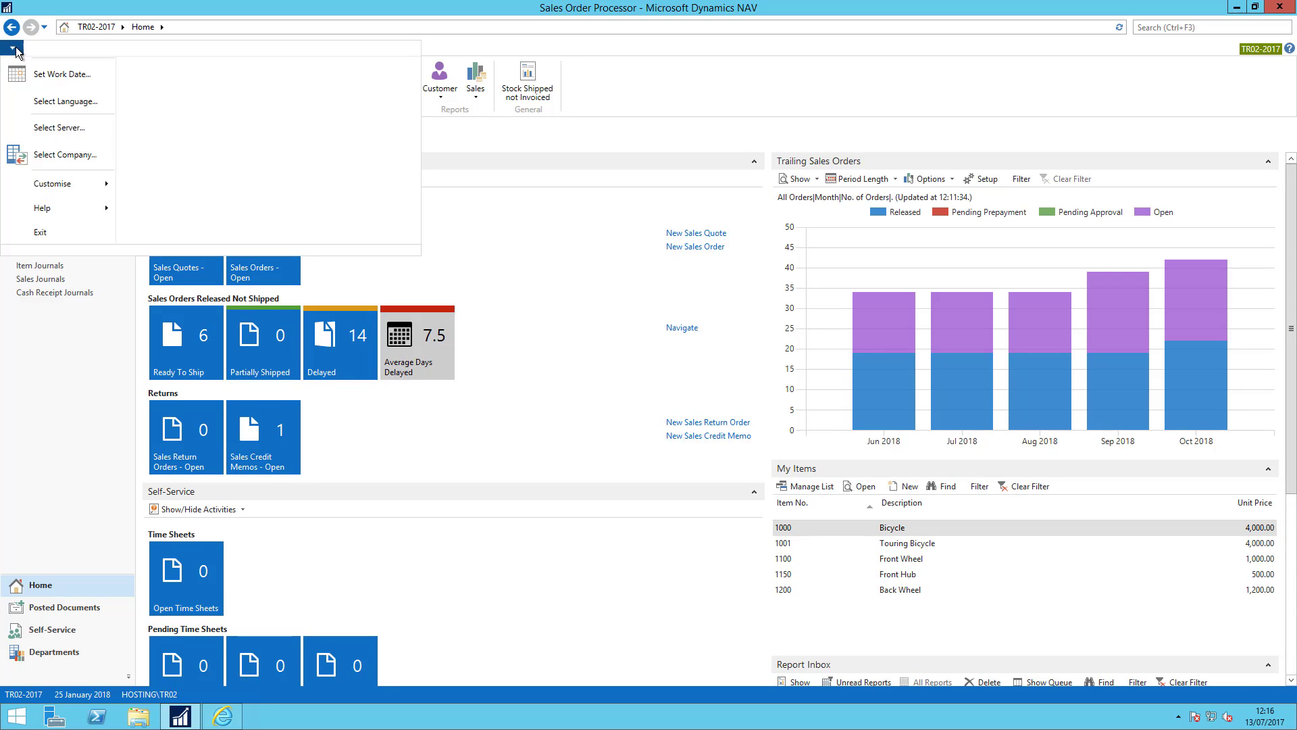
pyautogui.moveTo(53, 184)
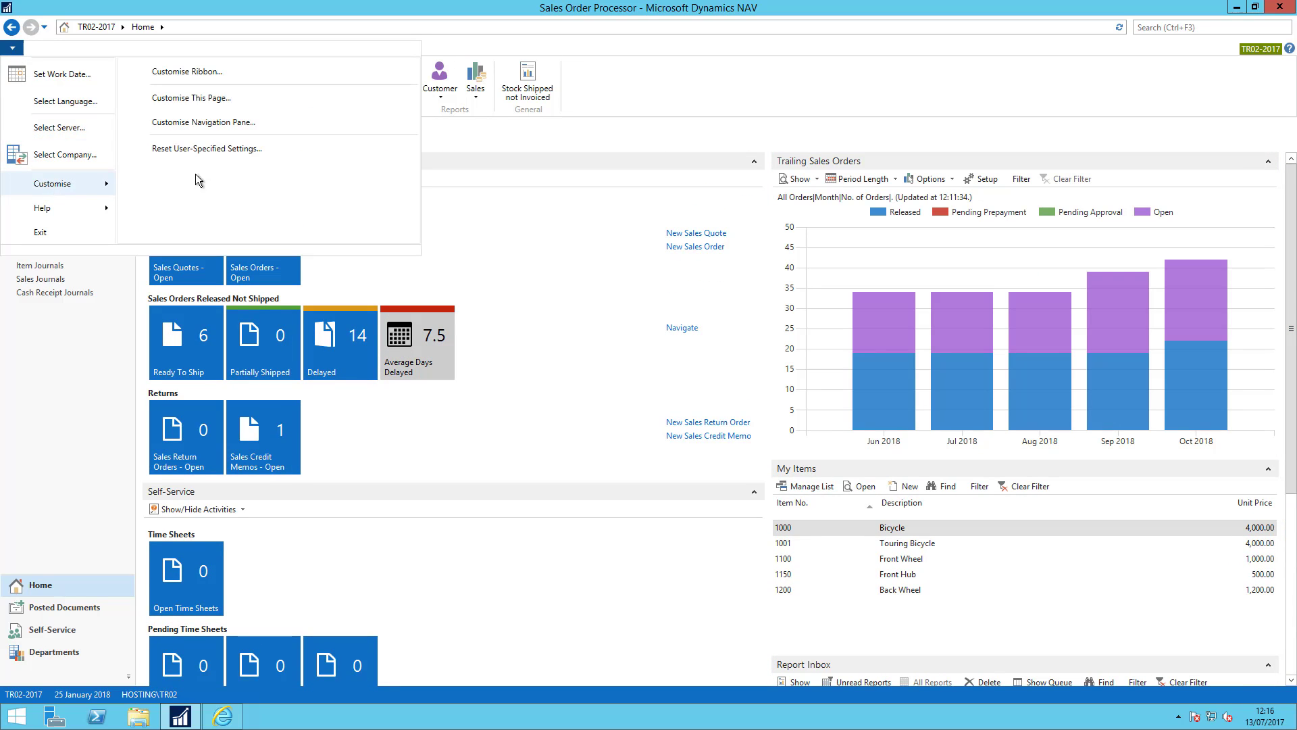
pyautogui.click(203, 97)
pyautogui.click(625, 351)
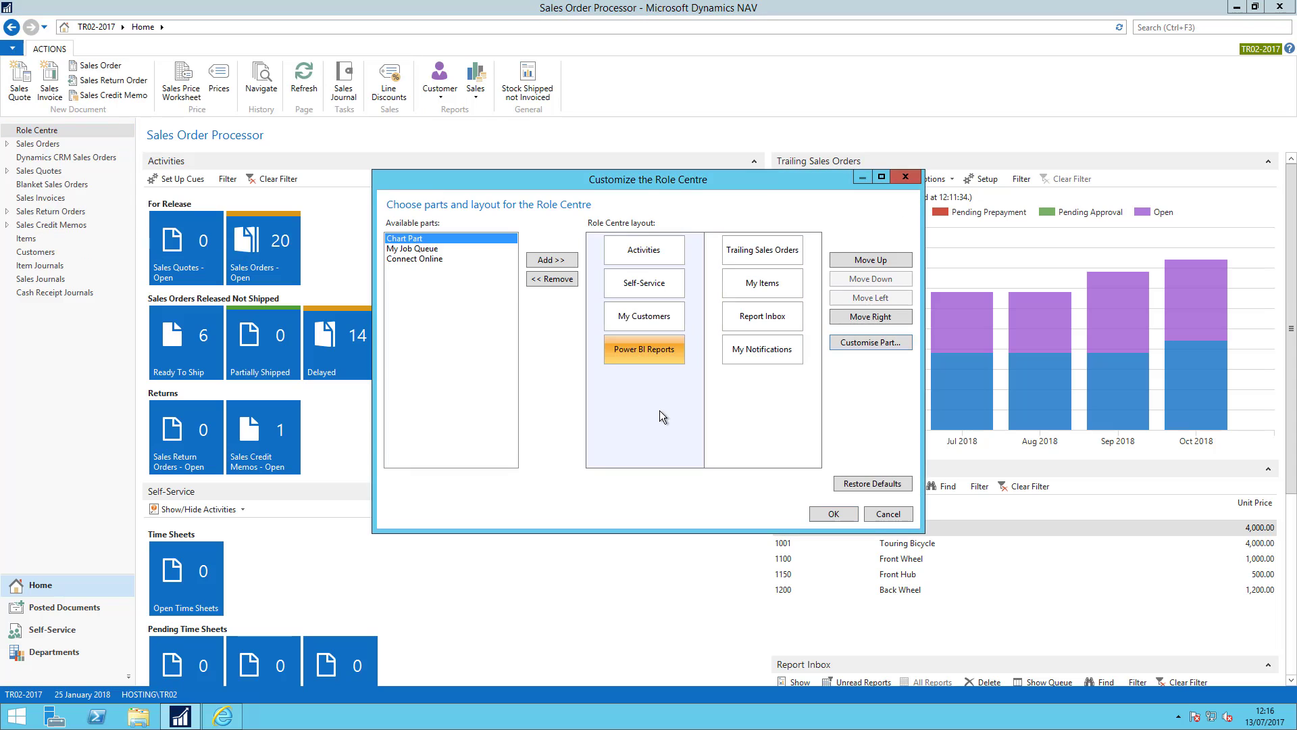
pyautogui.click(863, 316)
pyautogui.click(861, 260)
pyautogui.click(861, 258)
pyautogui.click(860, 258)
pyautogui.click(861, 258)
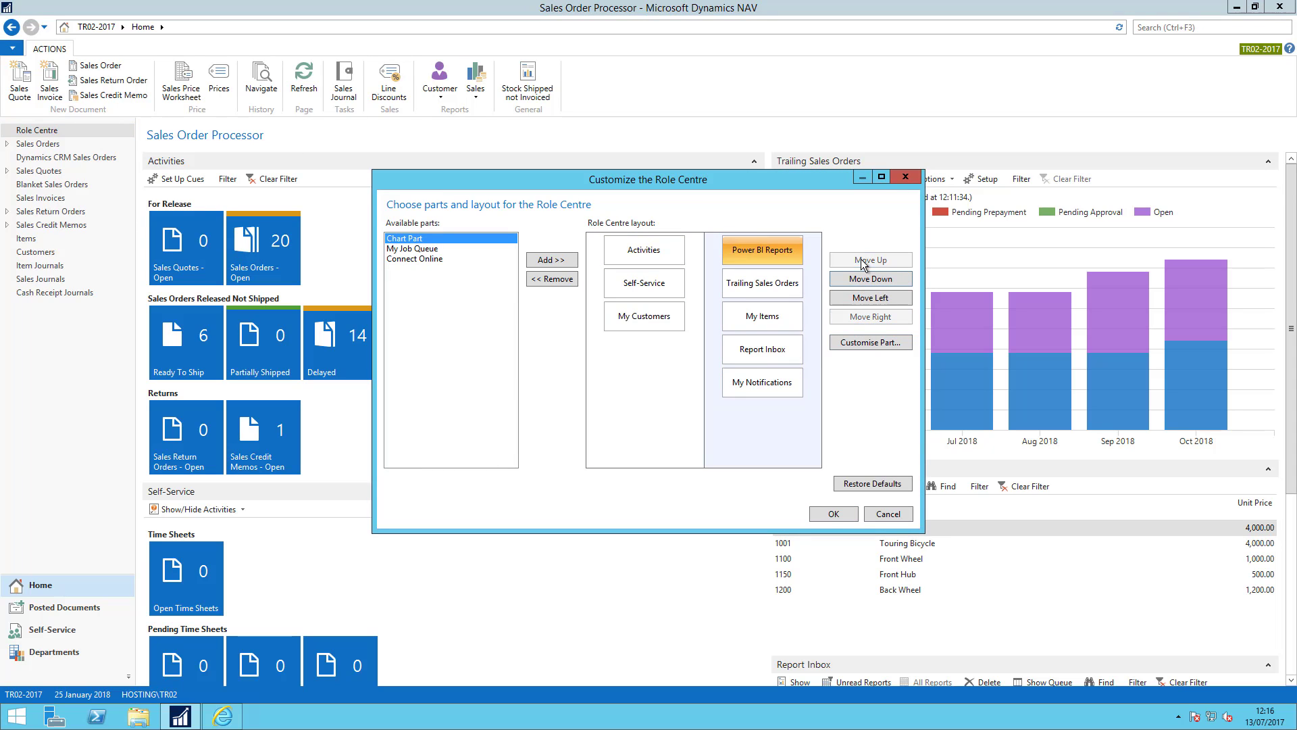
pyautogui.click(833, 514)
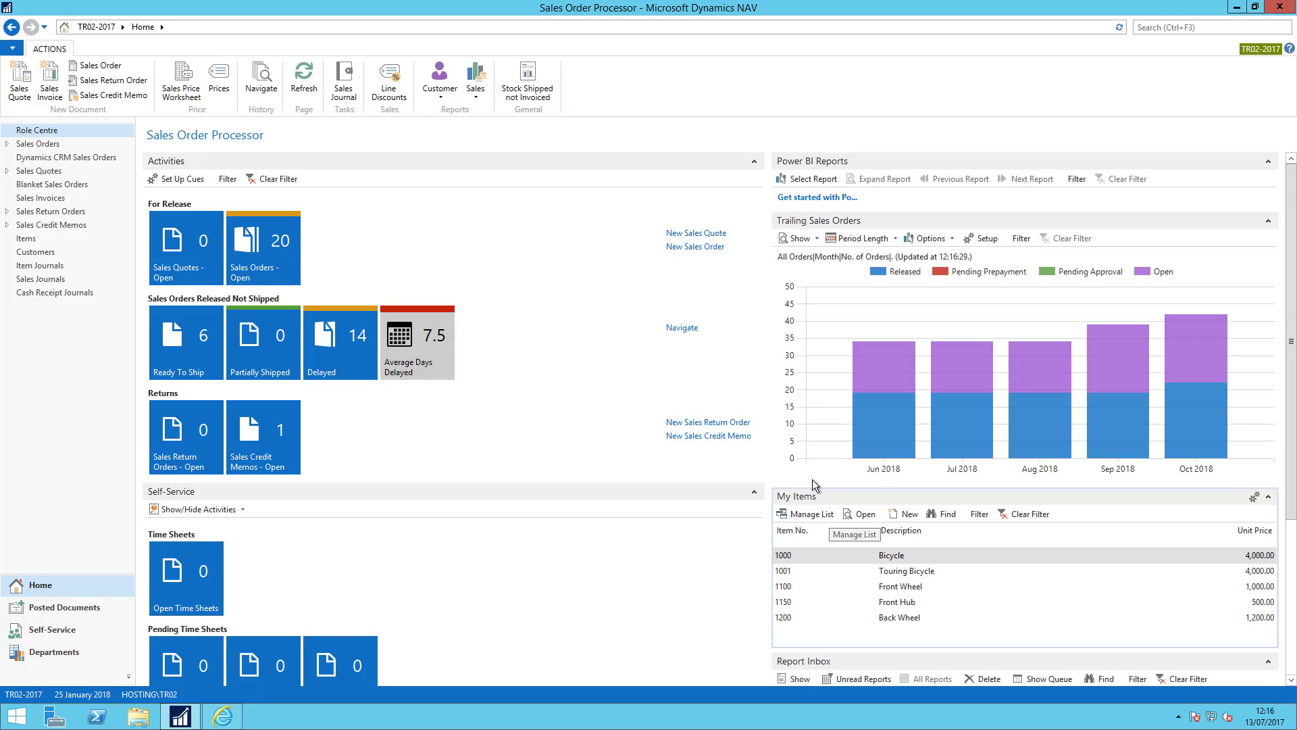
pyautogui.click(930, 309)
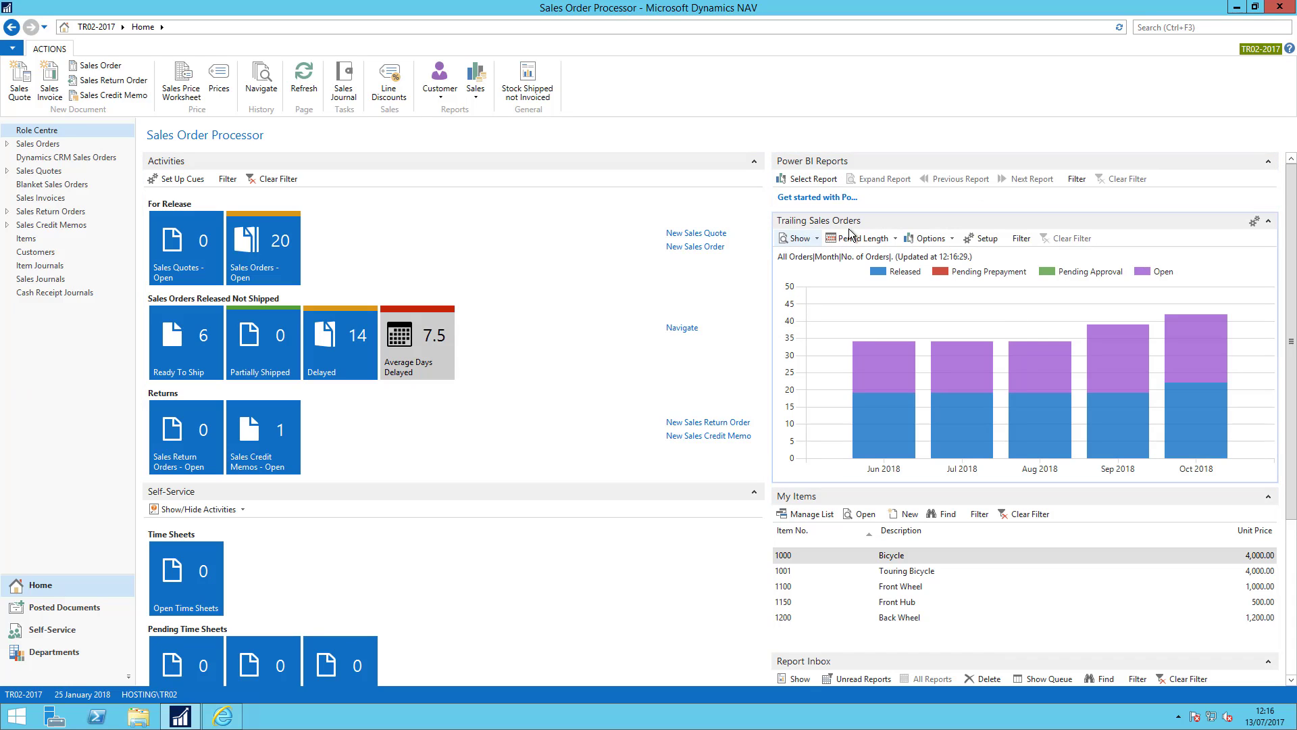
# Step: In the Power BI browser page, check the empty My Workspace and go to Get Data
pyautogui.click(225, 719)
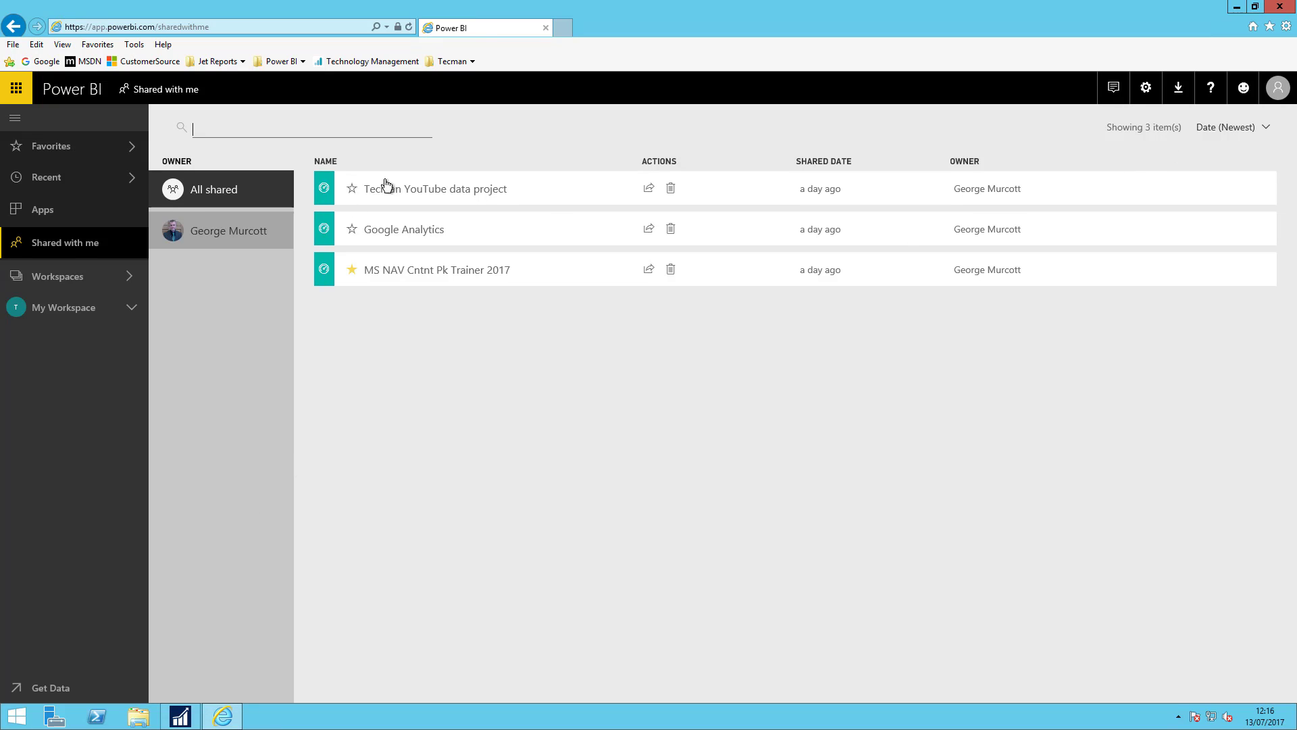
pyautogui.click(81, 308)
pyautogui.click(129, 315)
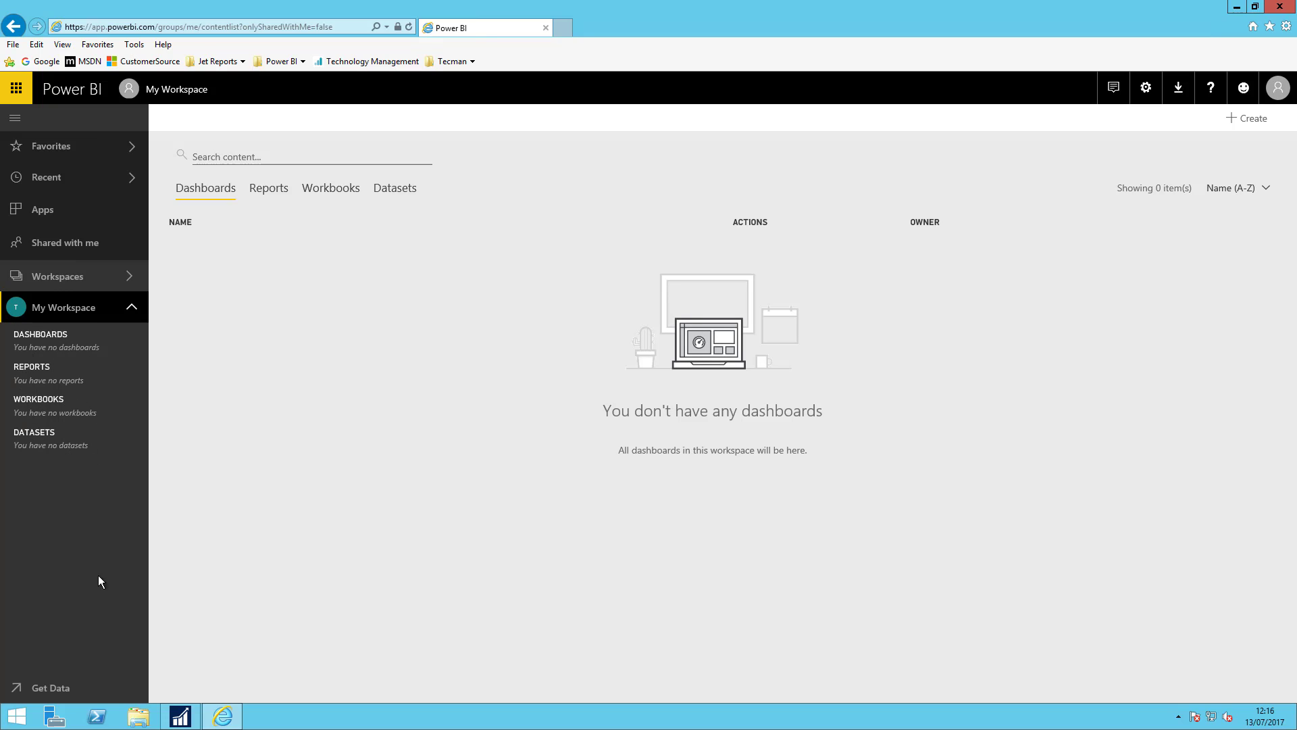
pyautogui.click(50, 689)
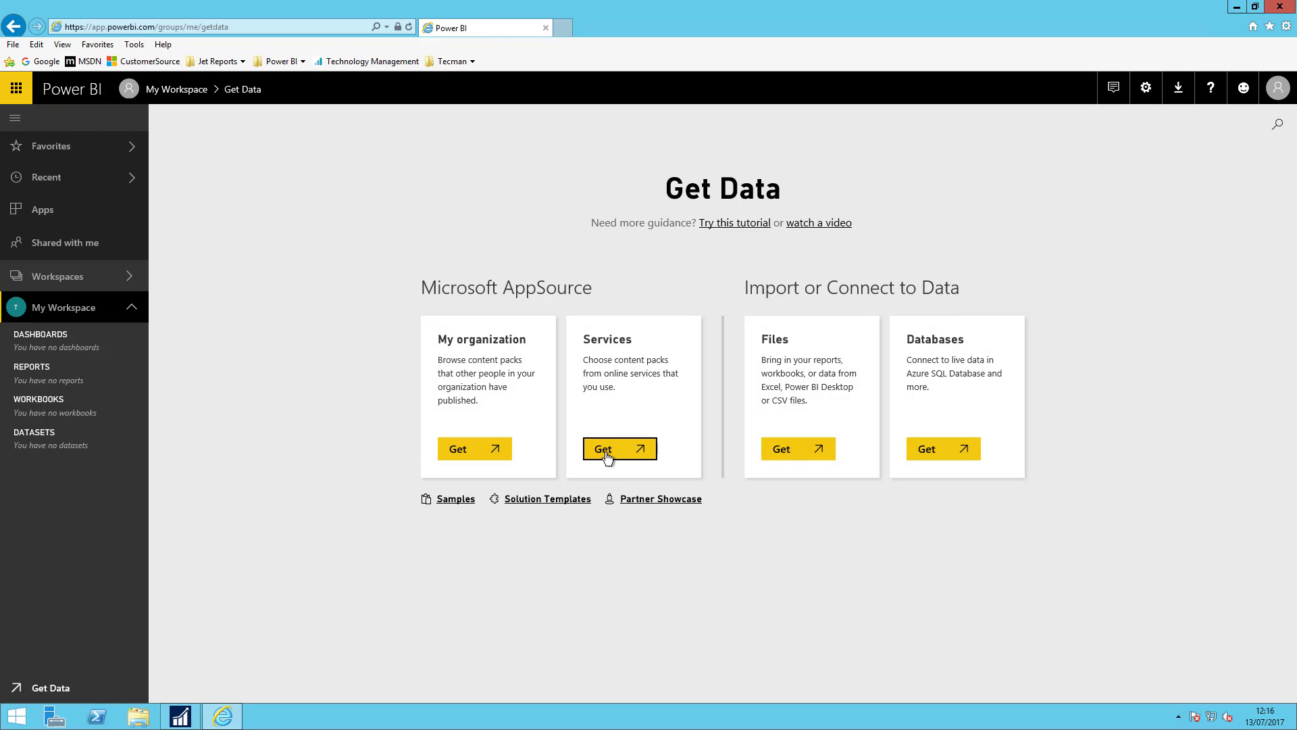
# Step: Search the Services content packs for 'nav' and get the Microsoft Dynamics NAV pack
pyautogui.click(605, 450)
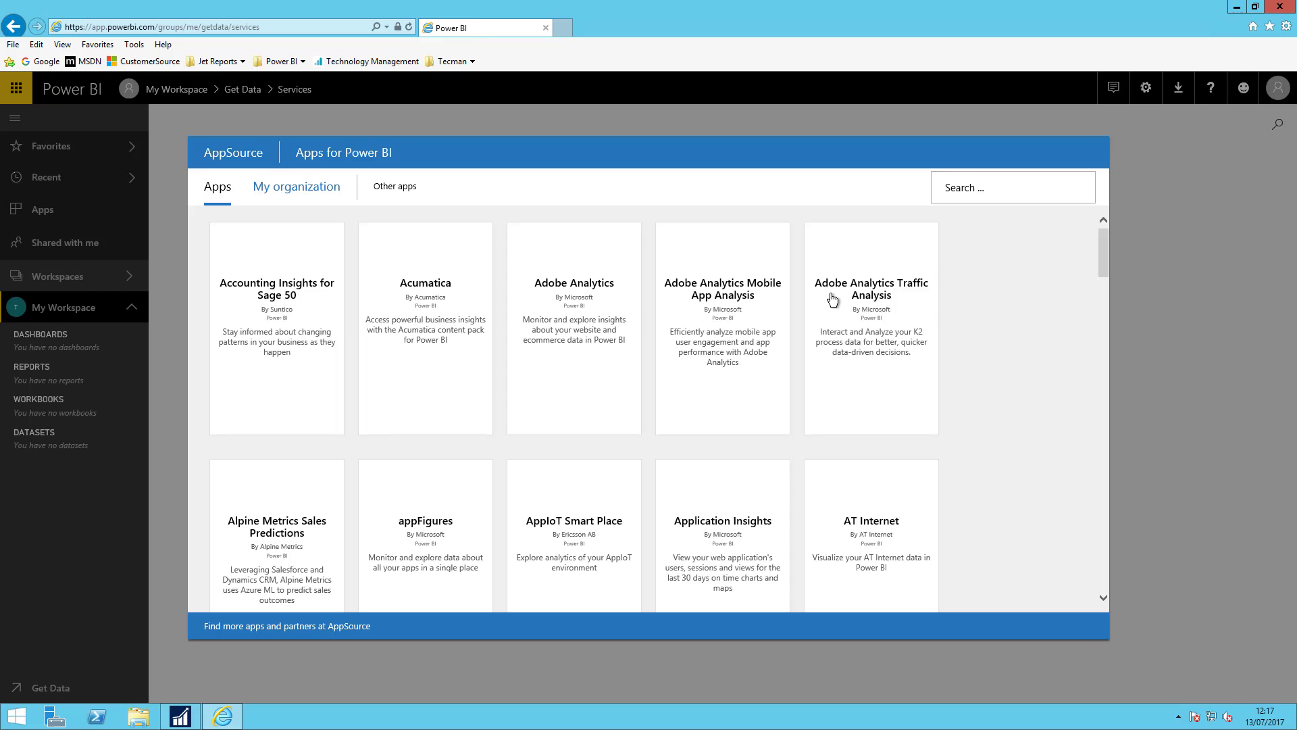
pyautogui.click(981, 188)
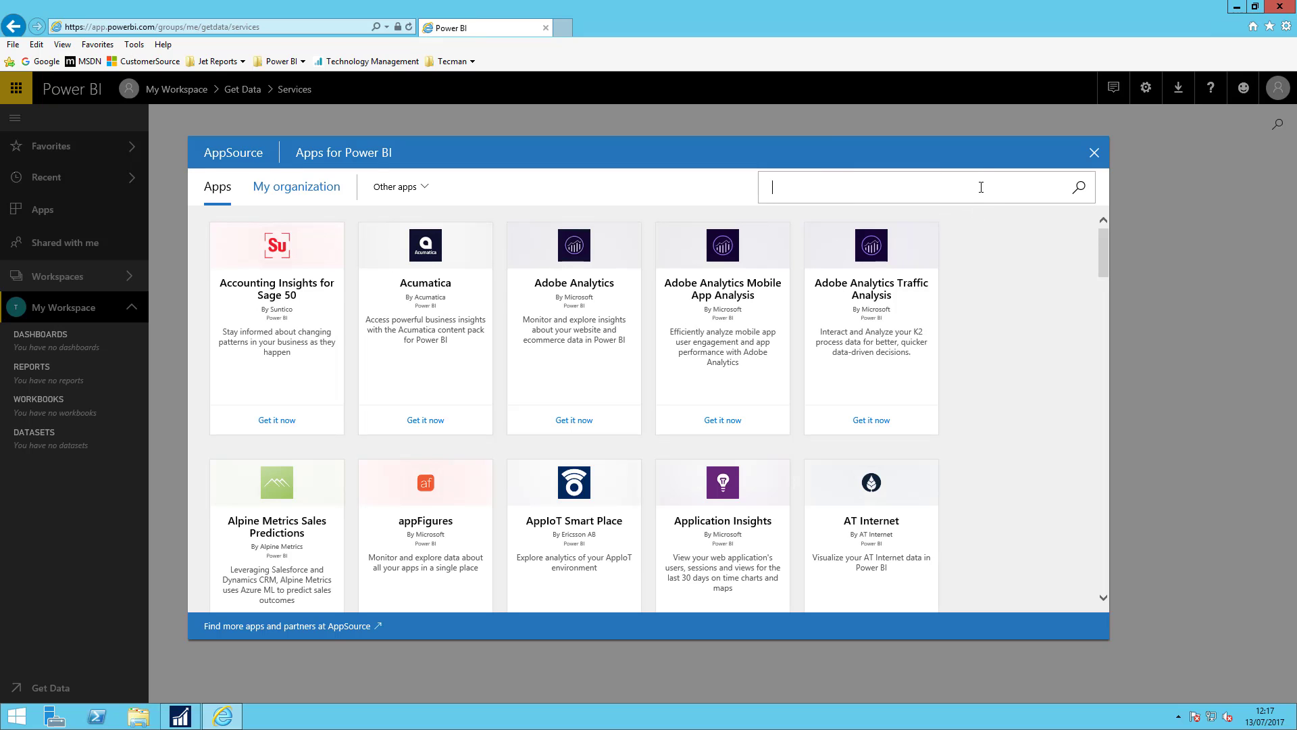
pyautogui.write('nav')
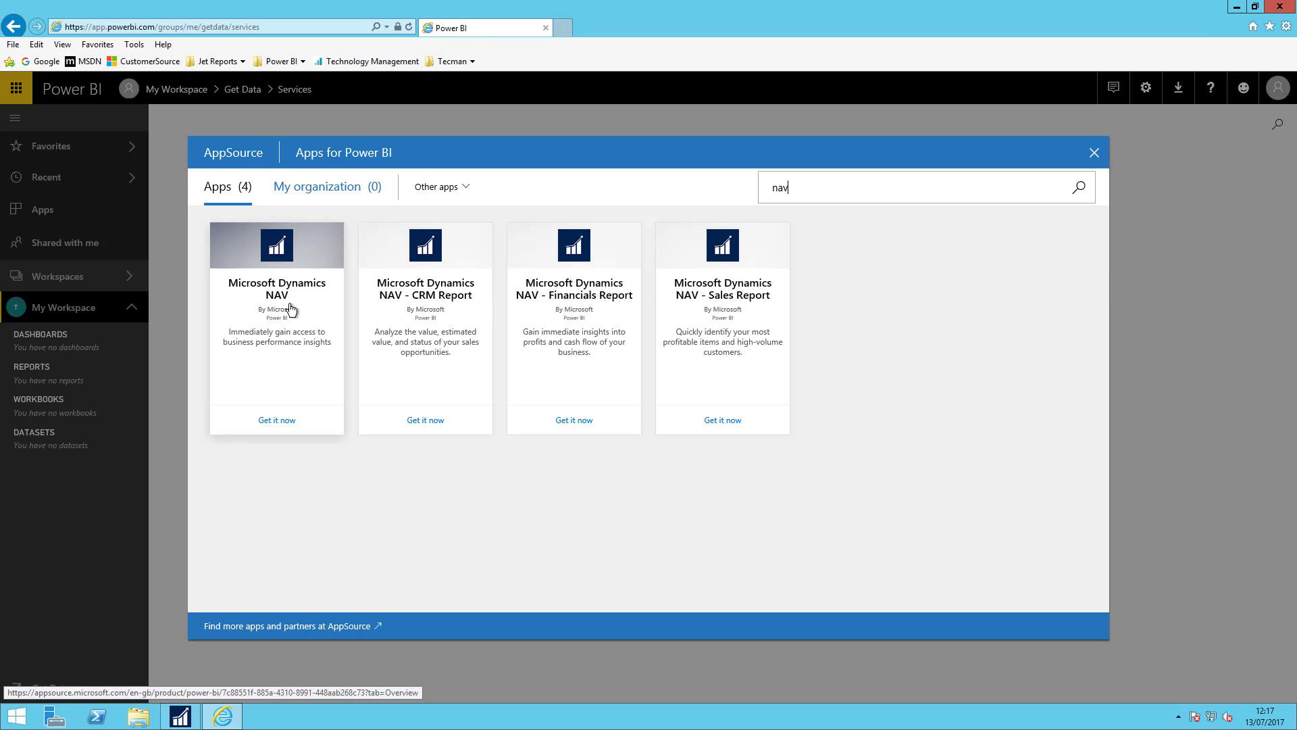
pyautogui.click(276, 428)
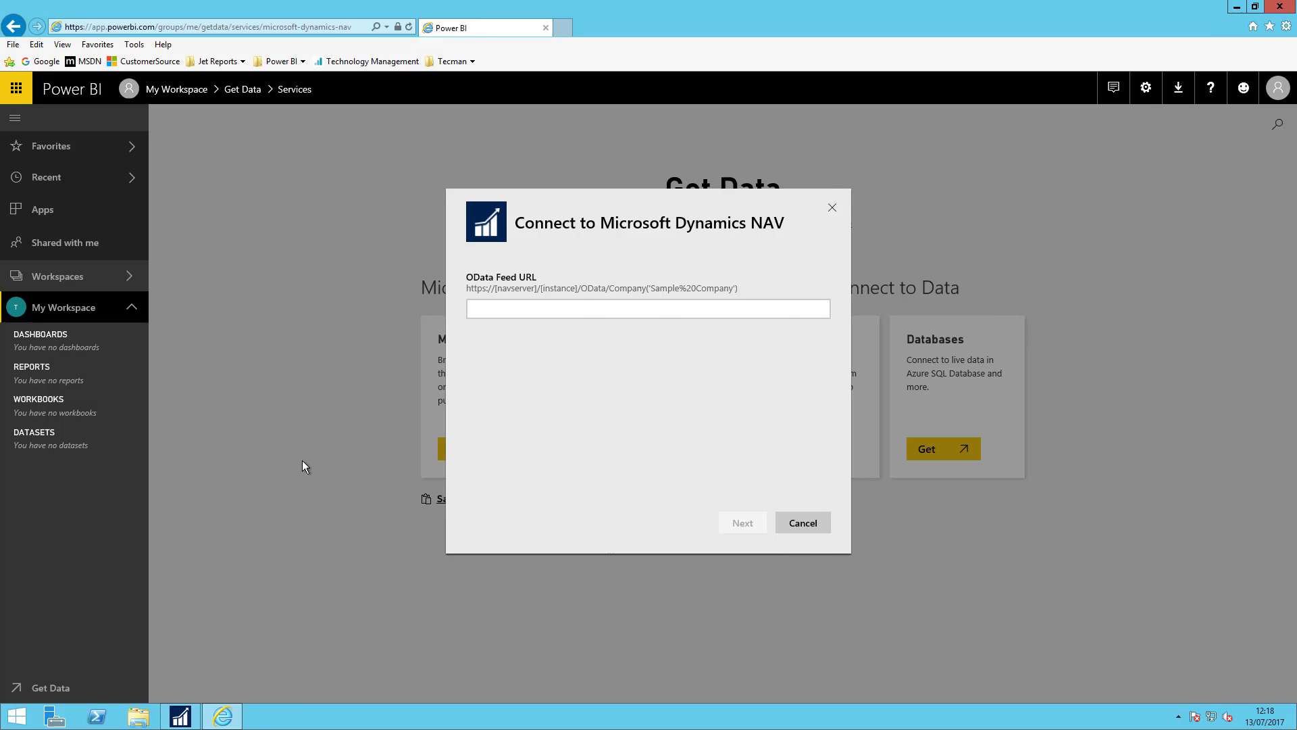
# Step: Look up 'web se' in NAV, select the published Web Services rows, then return Home
pyautogui.hotkey('alt', 'Tab')
pyautogui.write('web se')
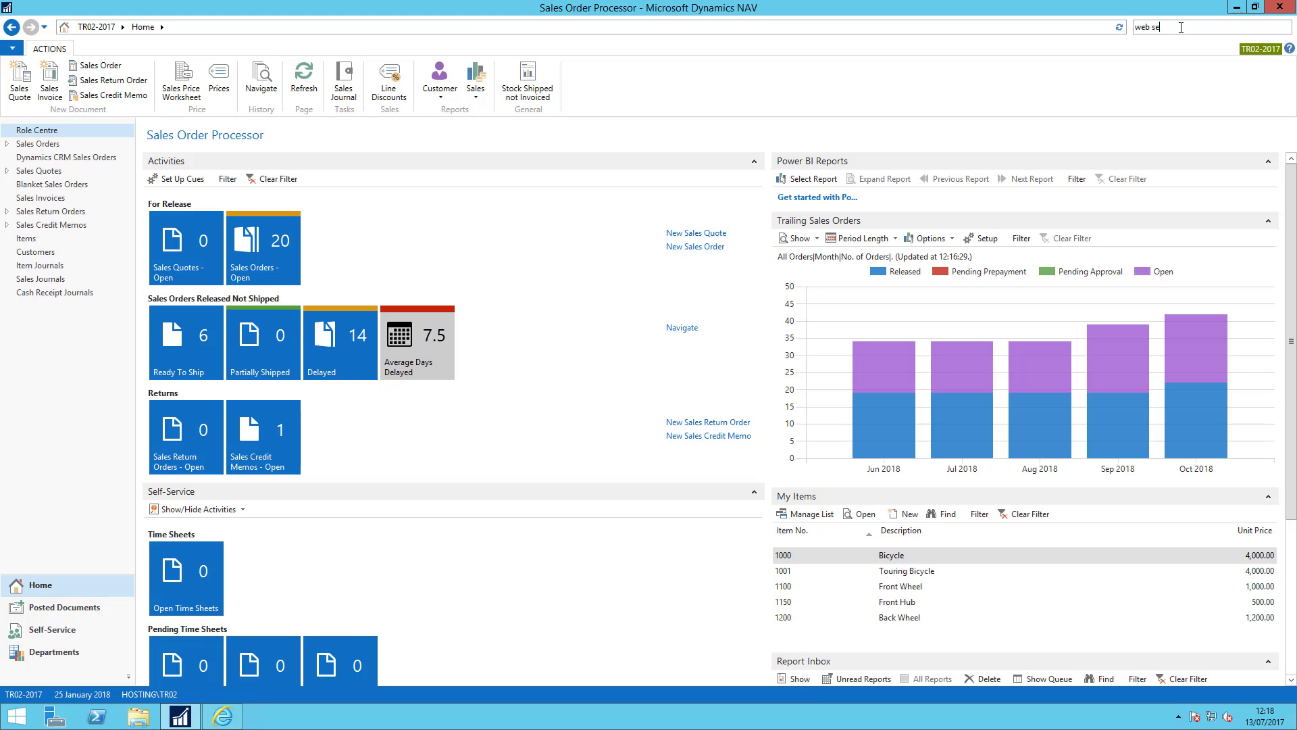
pyautogui.click(1001, 75)
pyautogui.click(225, 175)
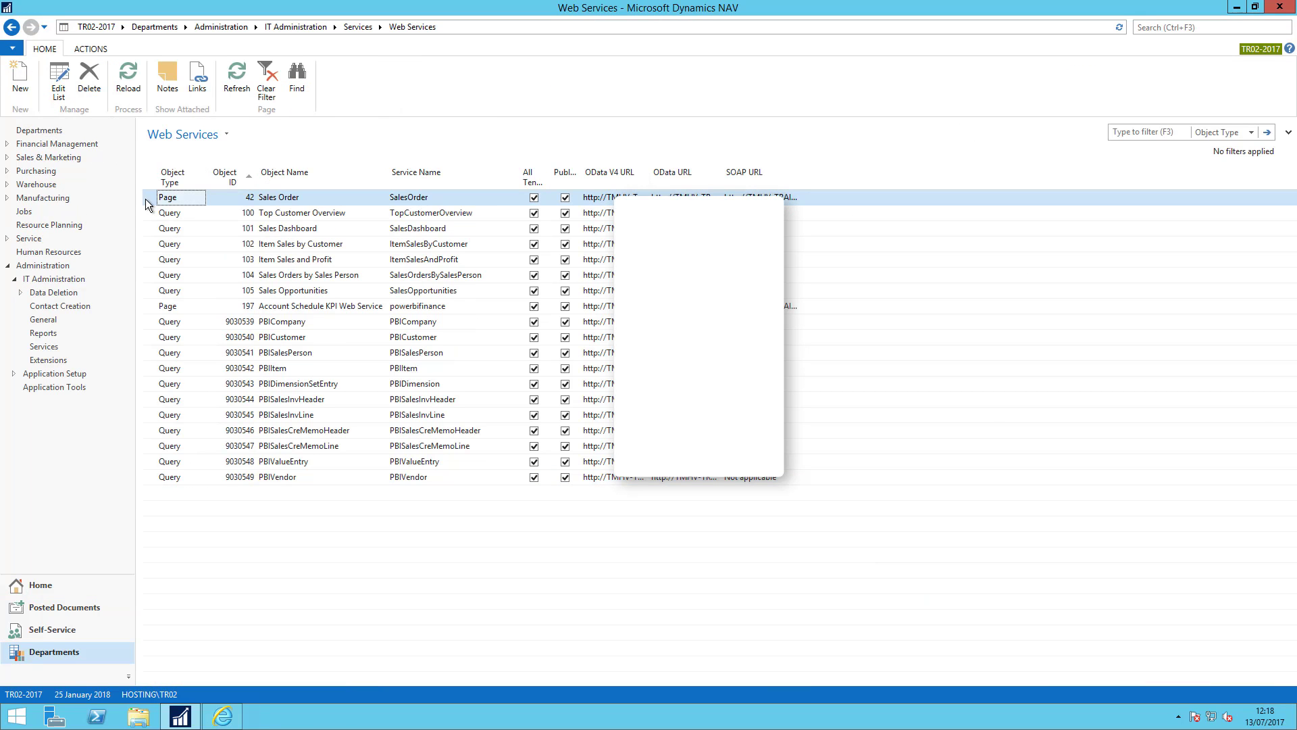
pyautogui.moveTo(148, 198); pyautogui.dragTo(145, 309)
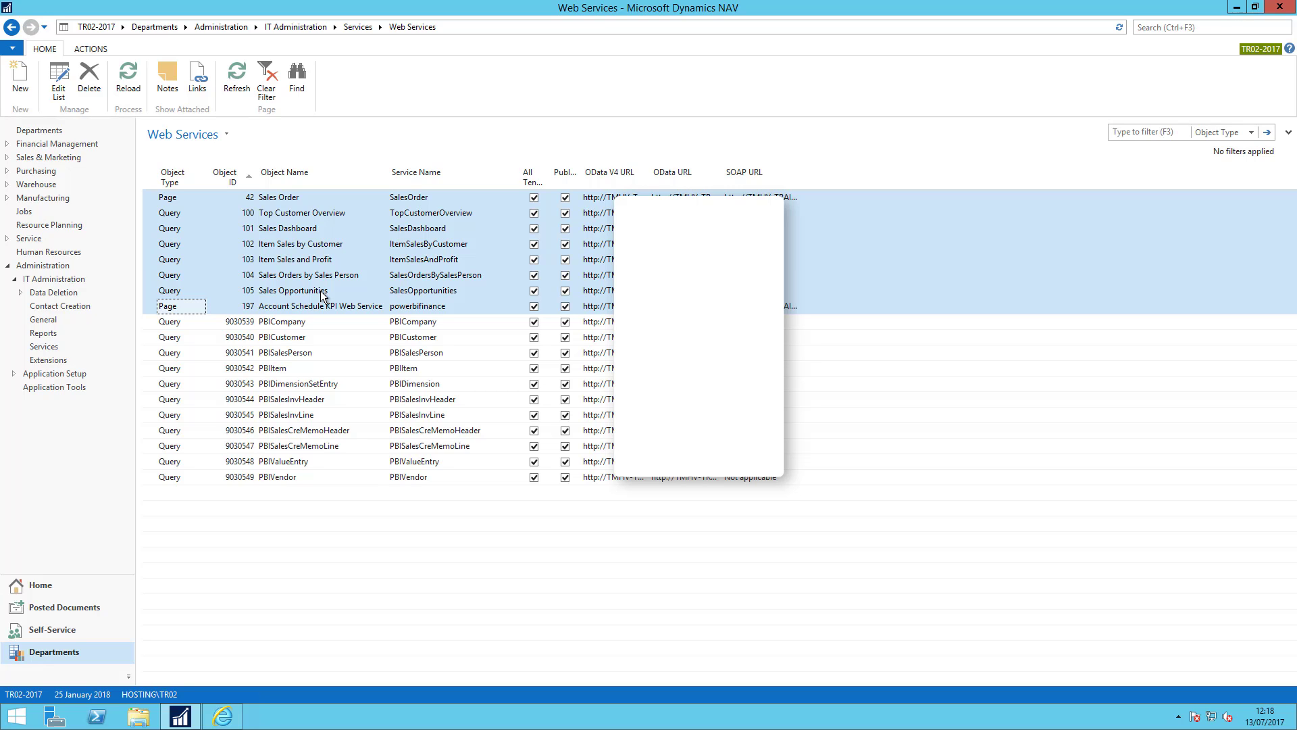
pyautogui.click(48, 586)
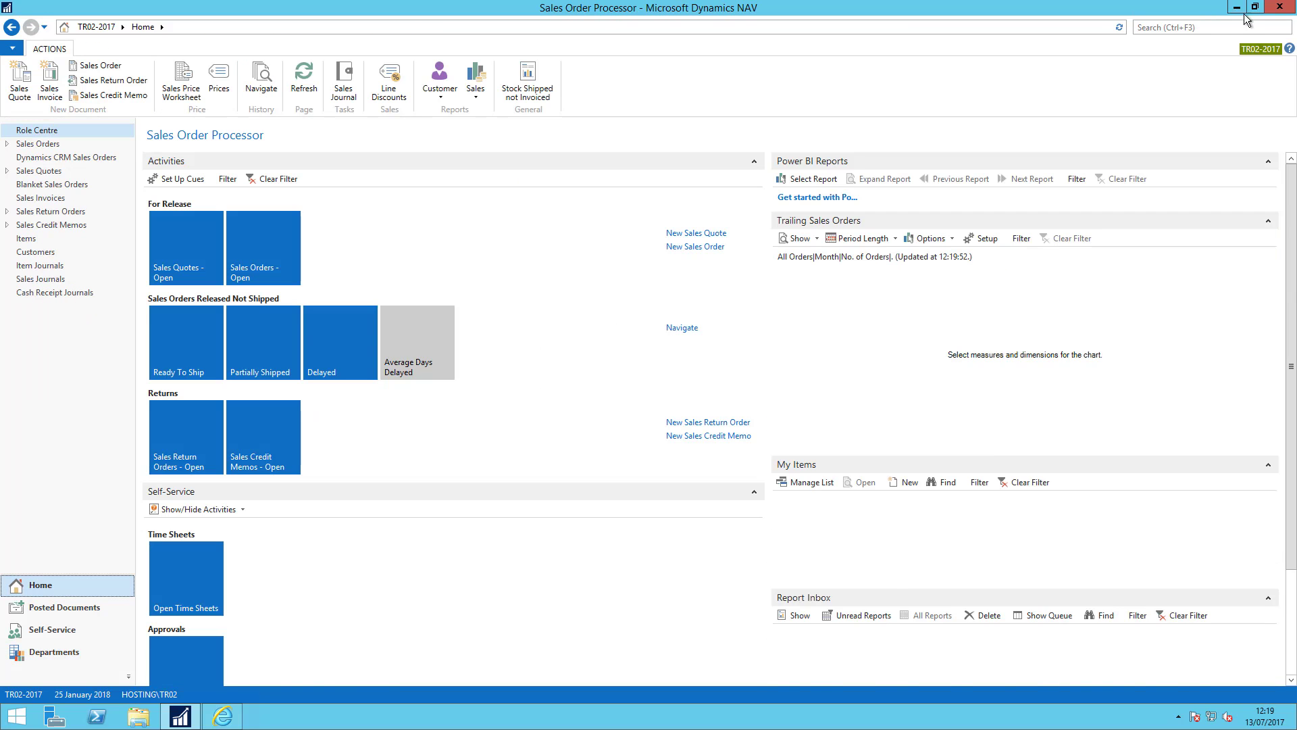
# Step: Paste the NAV OData feed URL into the Power BI connection prompt and continue
pyautogui.click(223, 716)
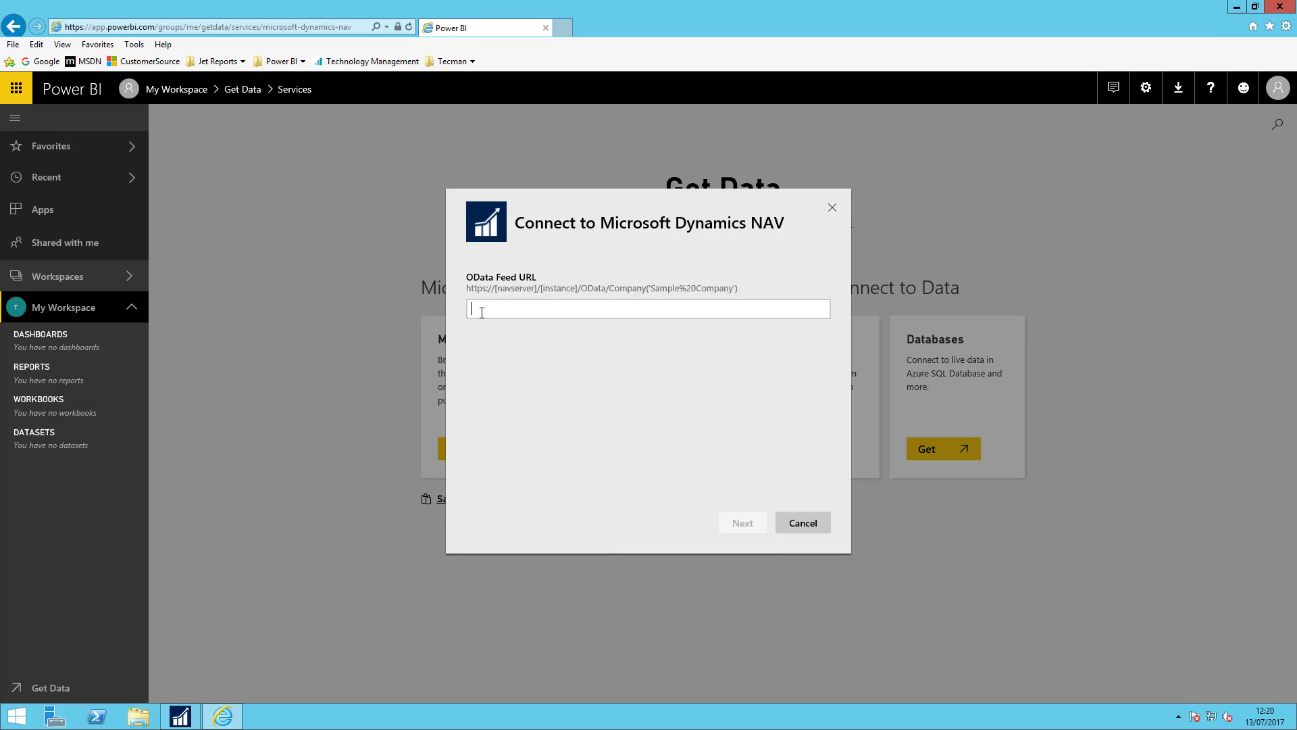
pyautogui.hotkey('ctrl', 'v')
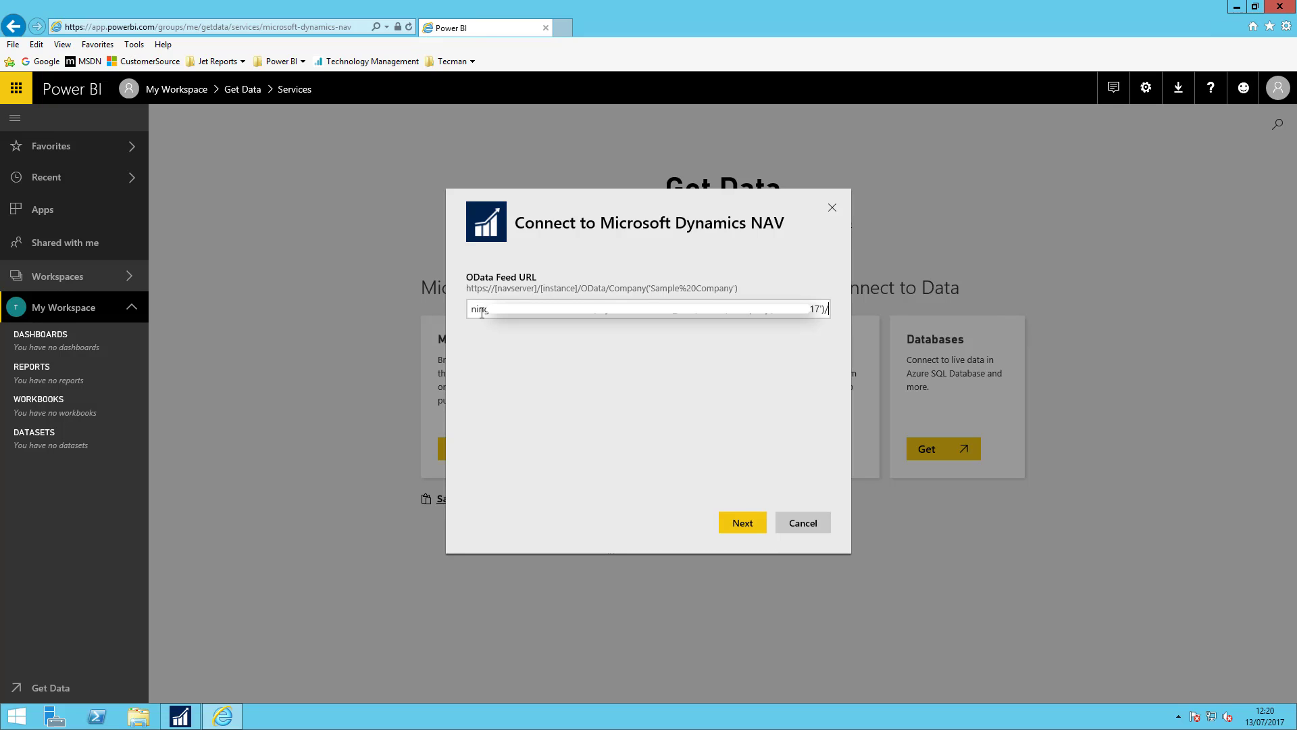
pyautogui.click(744, 525)
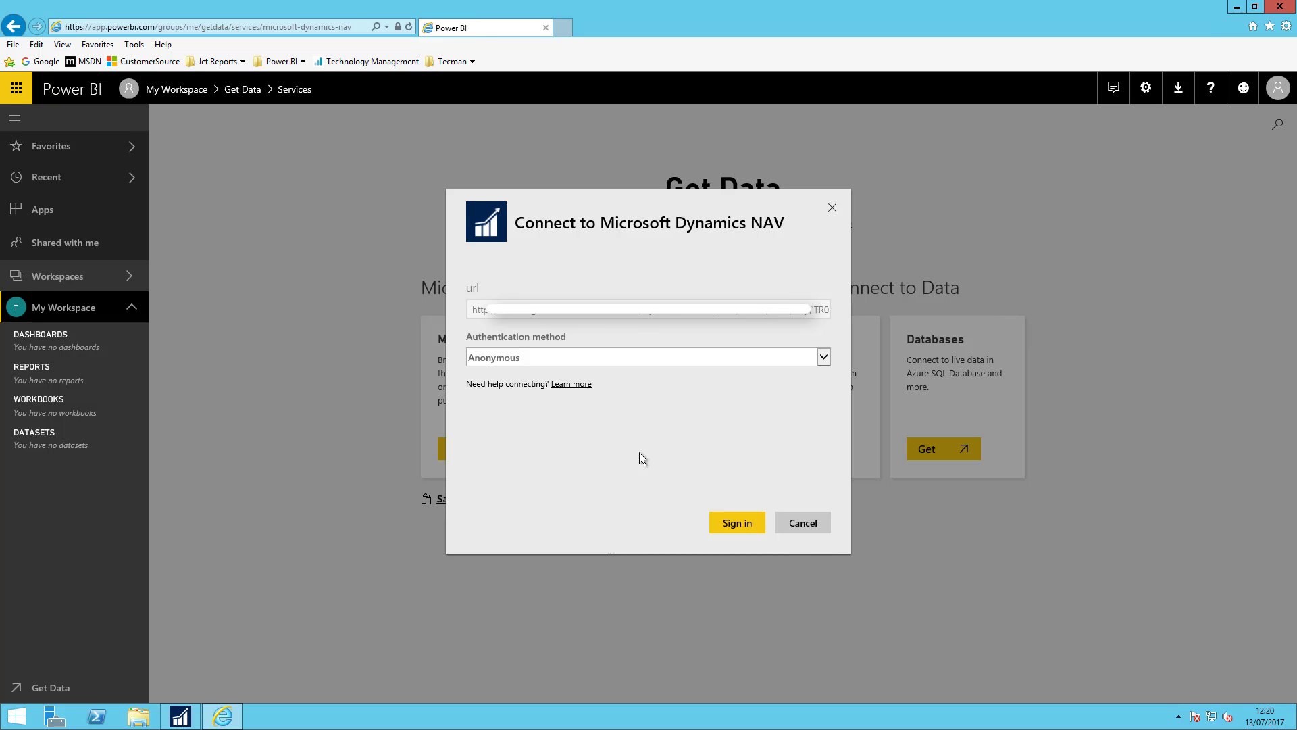
# Step: Choose Basic authentication, enter the user name and password, and sign in
pyautogui.click(823, 357)
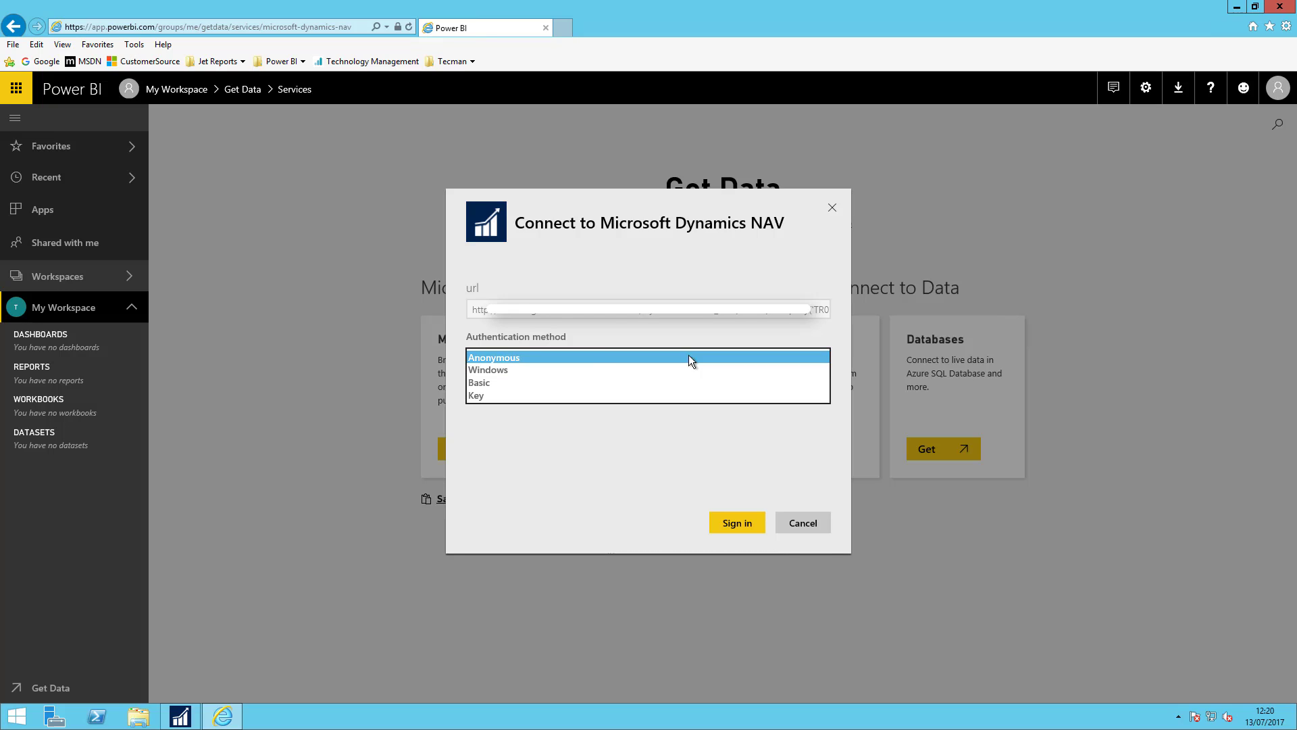
pyautogui.click(480, 383)
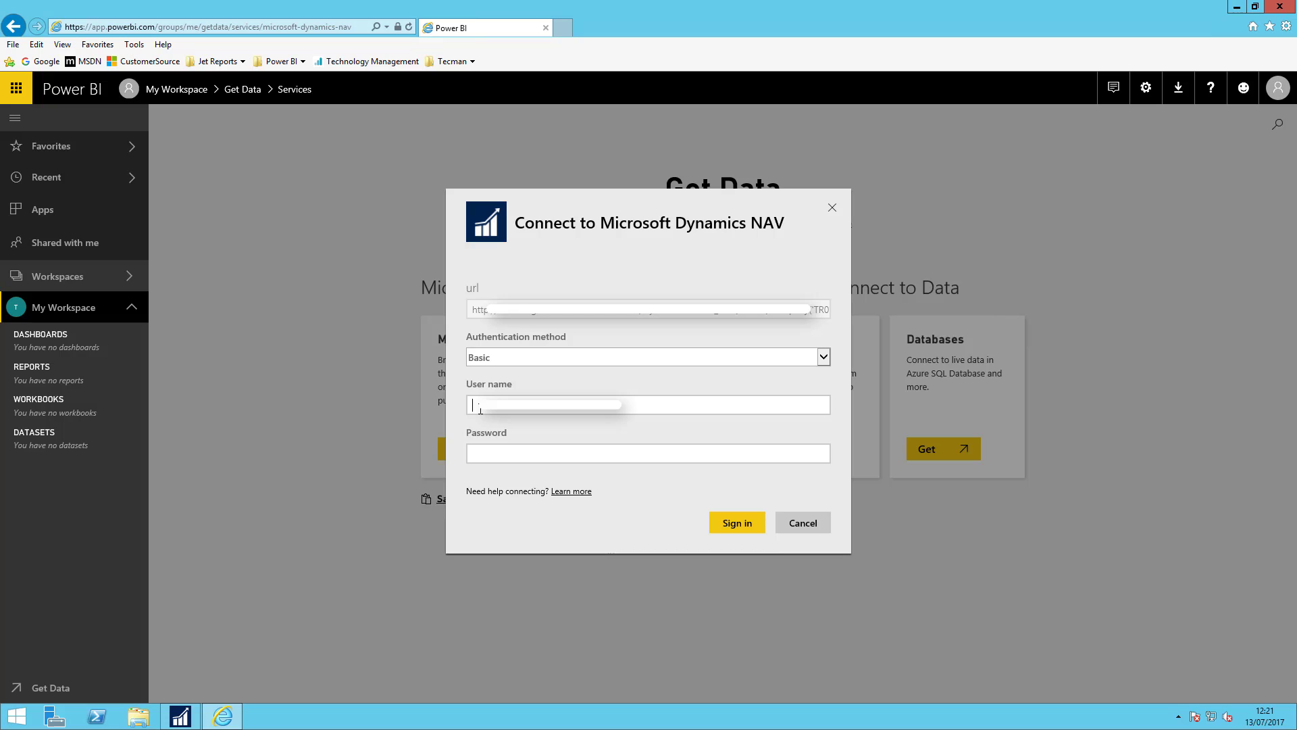
pyautogui.press('Tab')
pyautogui.hotkey('ctrl', 'v')
pyautogui.click(736, 524)
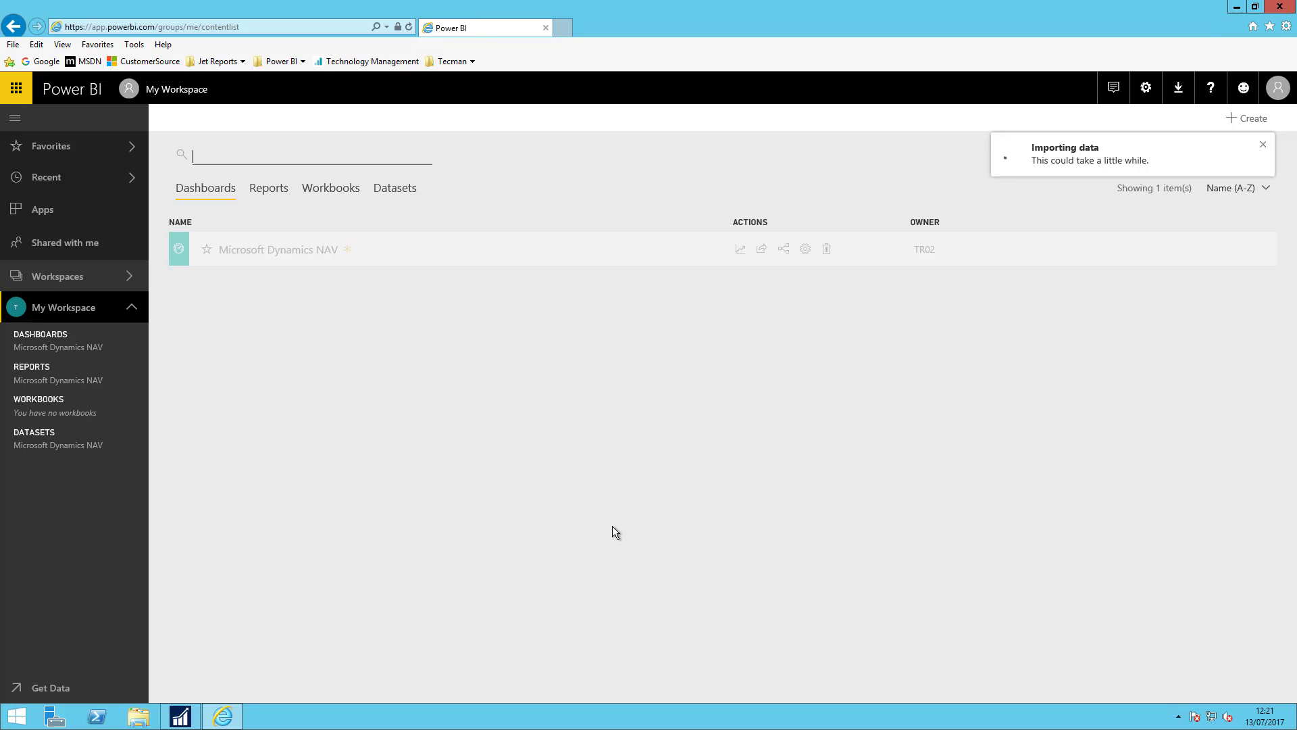
# Step: Dismiss the importing-data notice and go to the new Microsoft Dynamics NAV dashboard
pyautogui.click(56, 447)
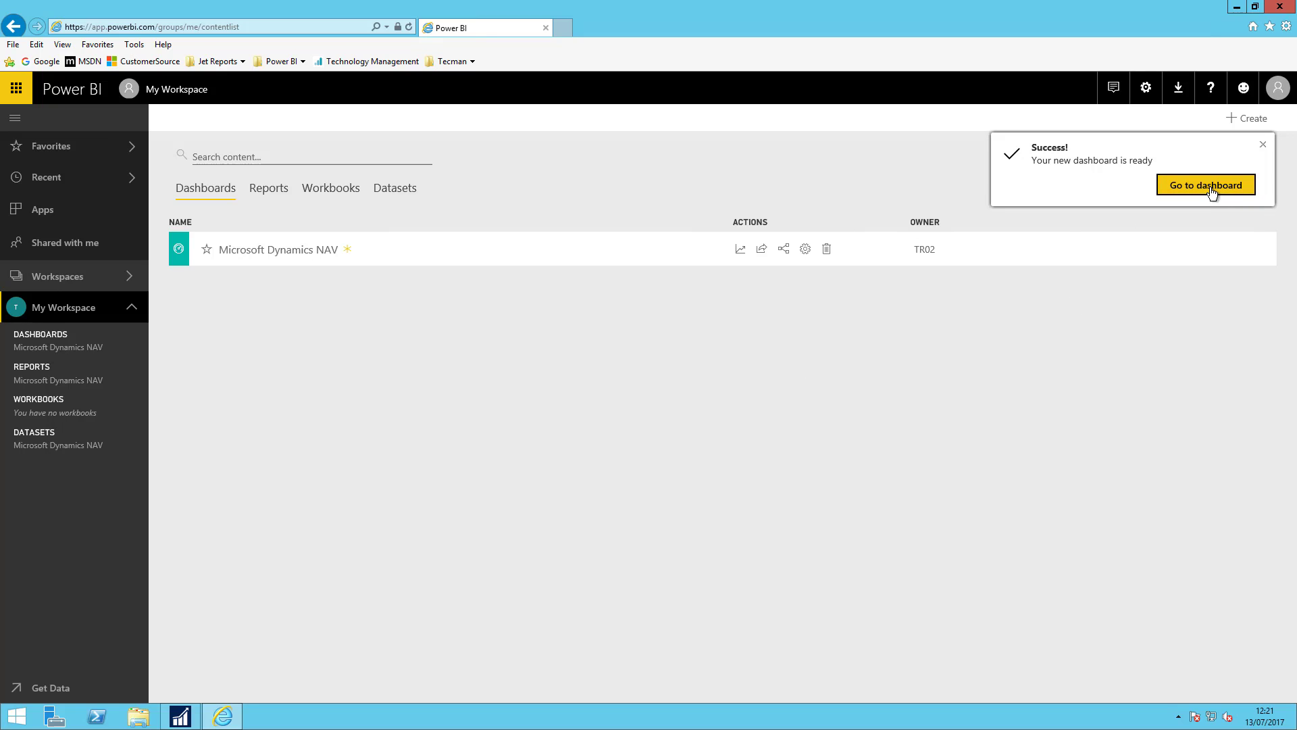
pyautogui.click(1207, 190)
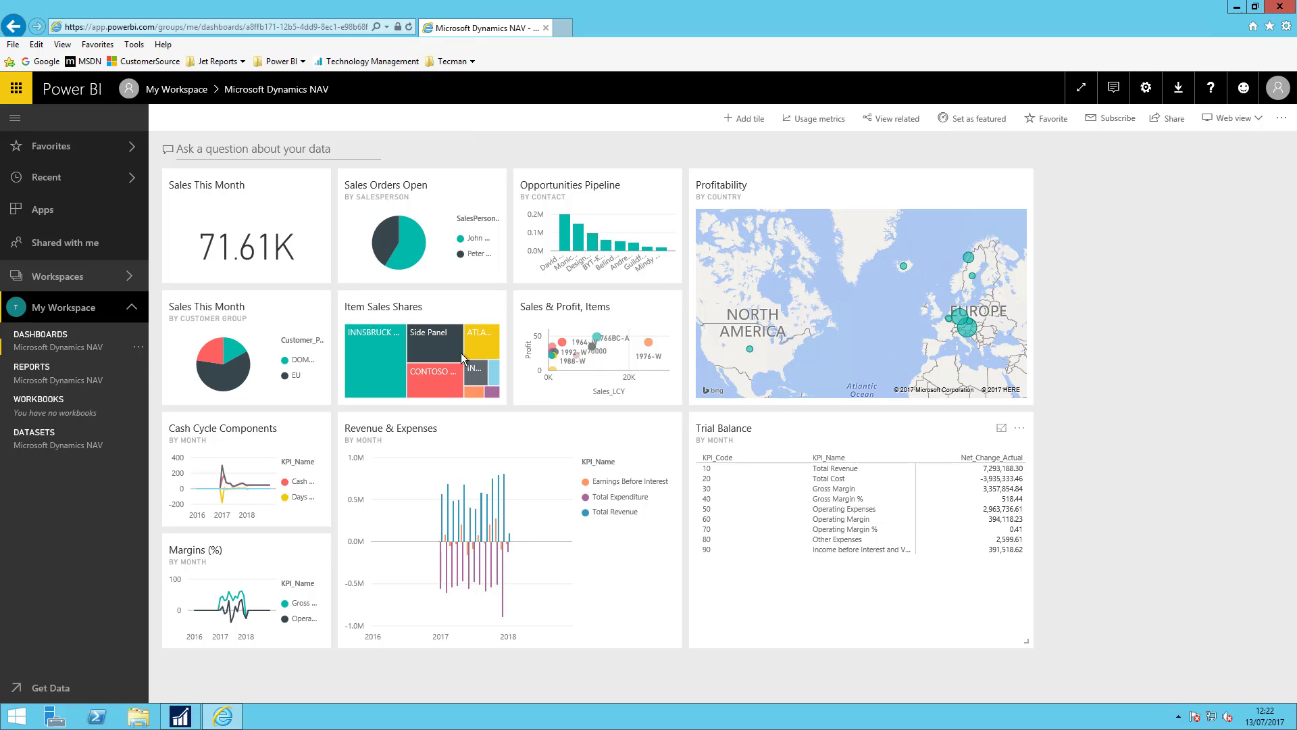
# Step: Page through the NAV report's six tabs, then open the dashboard's Sales This Month tile report
pyautogui.click(41, 382)
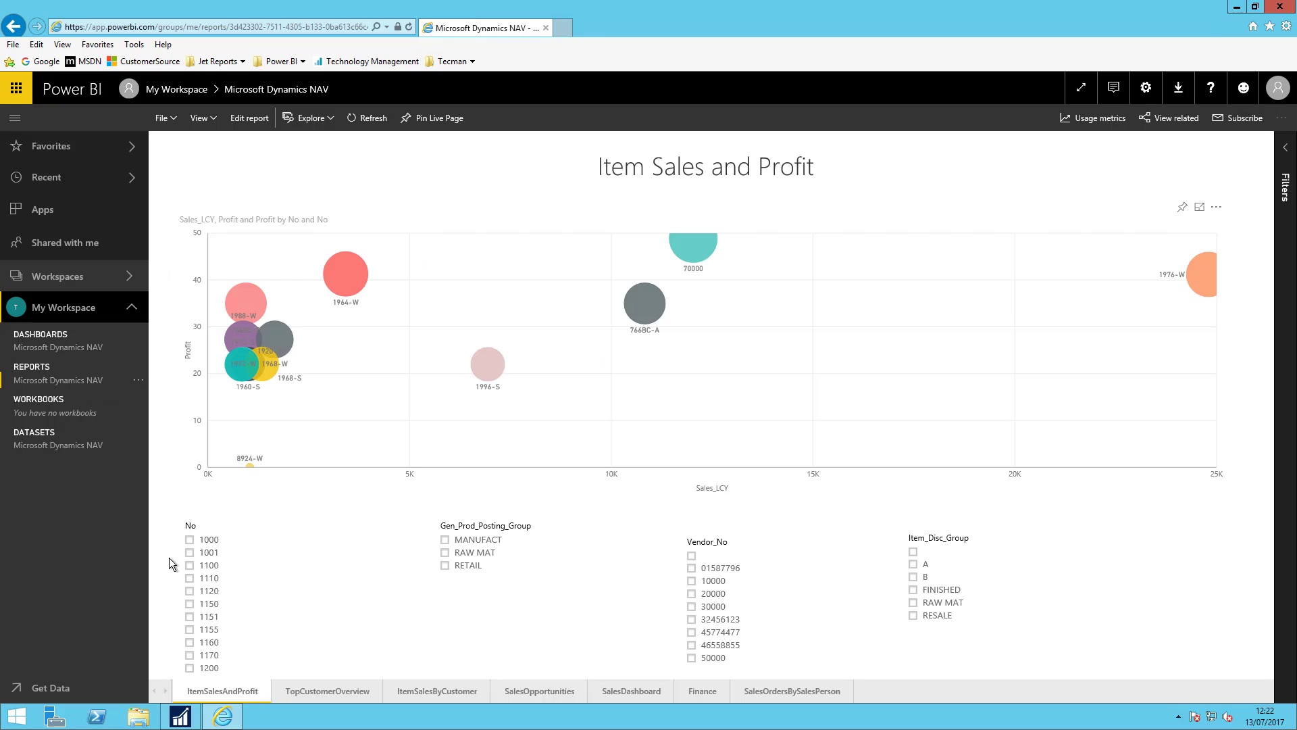
pyautogui.click(329, 693)
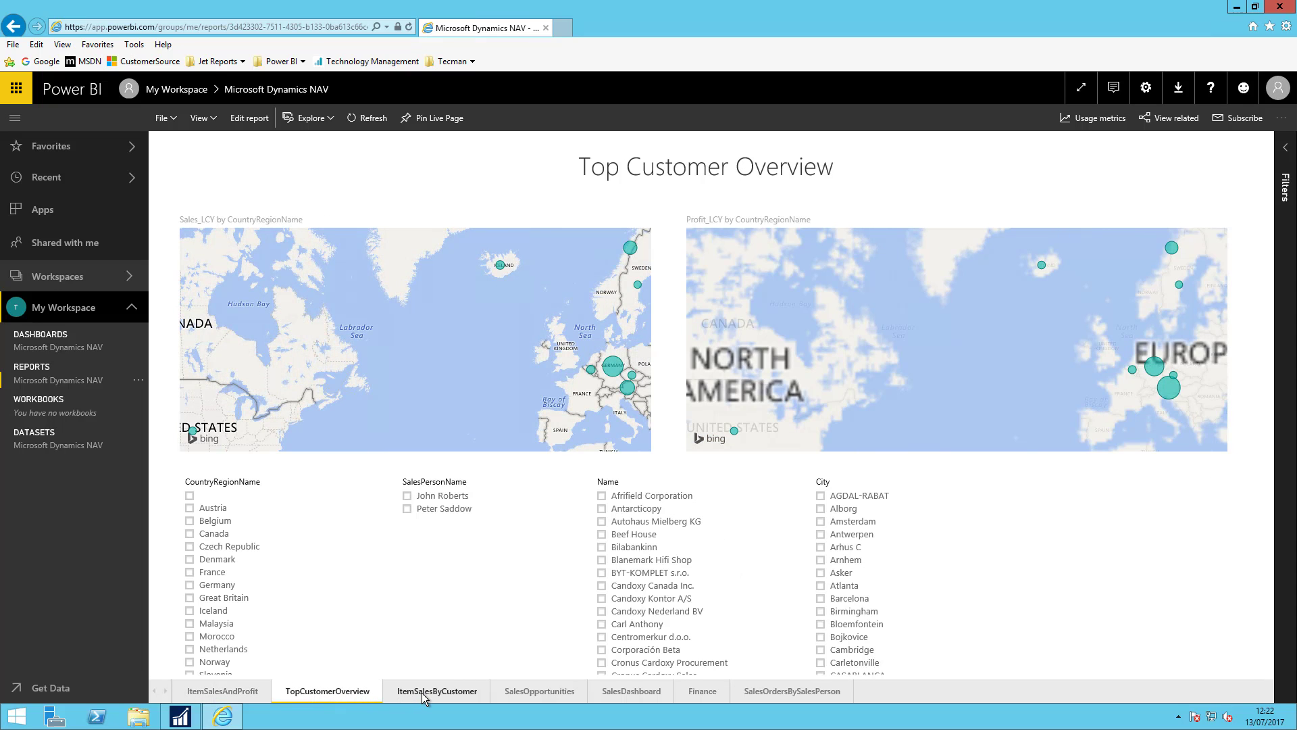
pyautogui.click(421, 692)
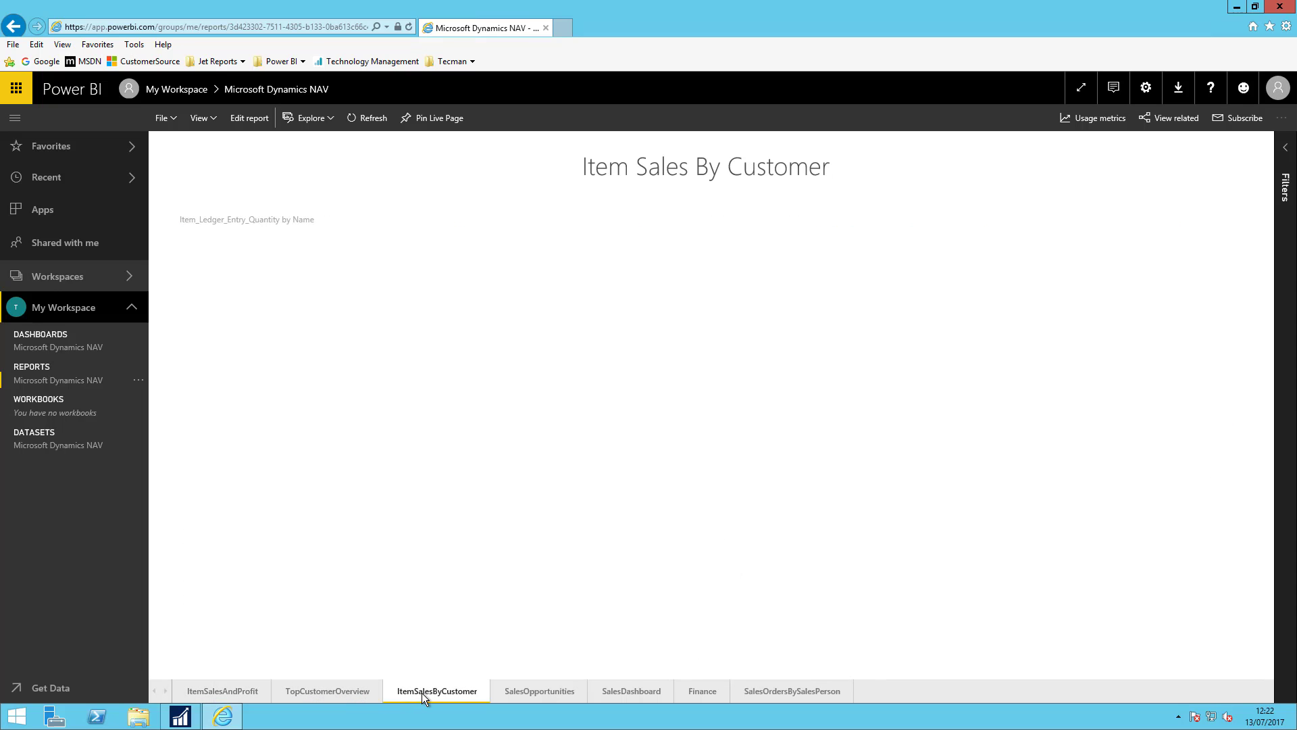
pyautogui.click(540, 695)
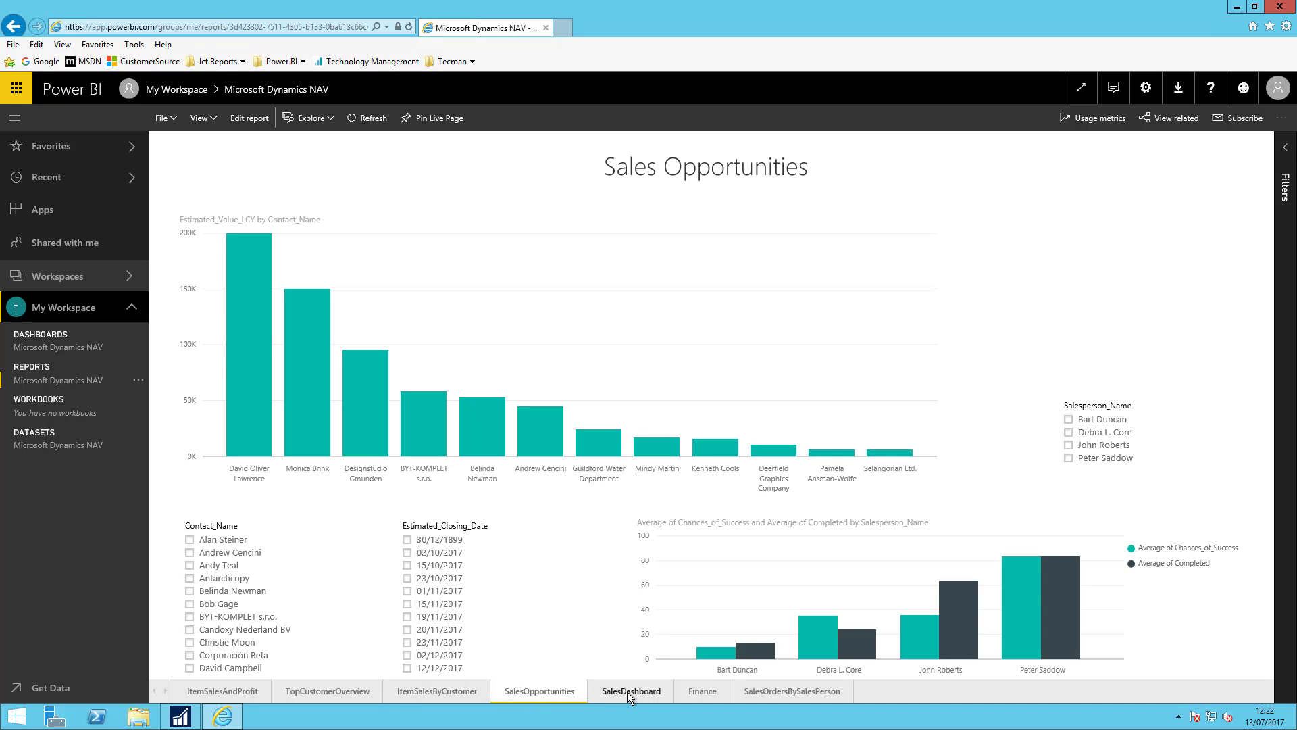
pyautogui.click(627, 691)
pyautogui.click(697, 693)
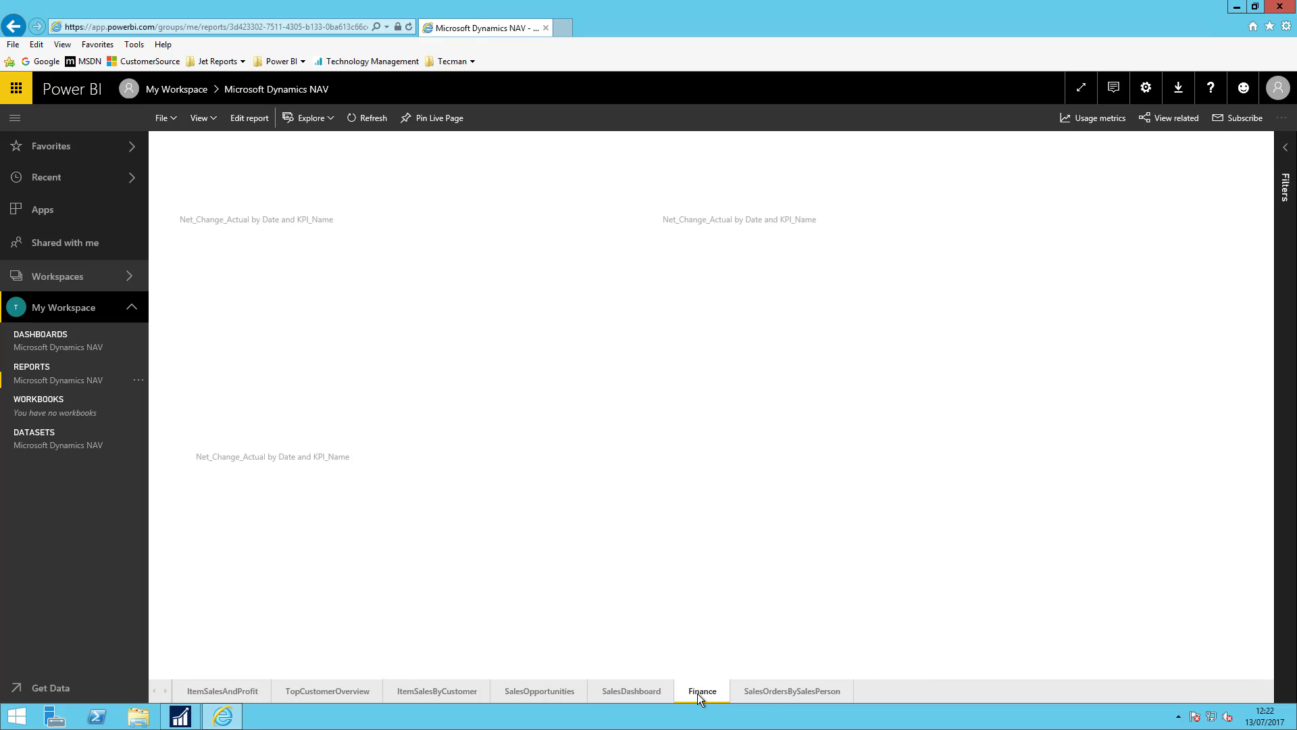
pyautogui.click(760, 694)
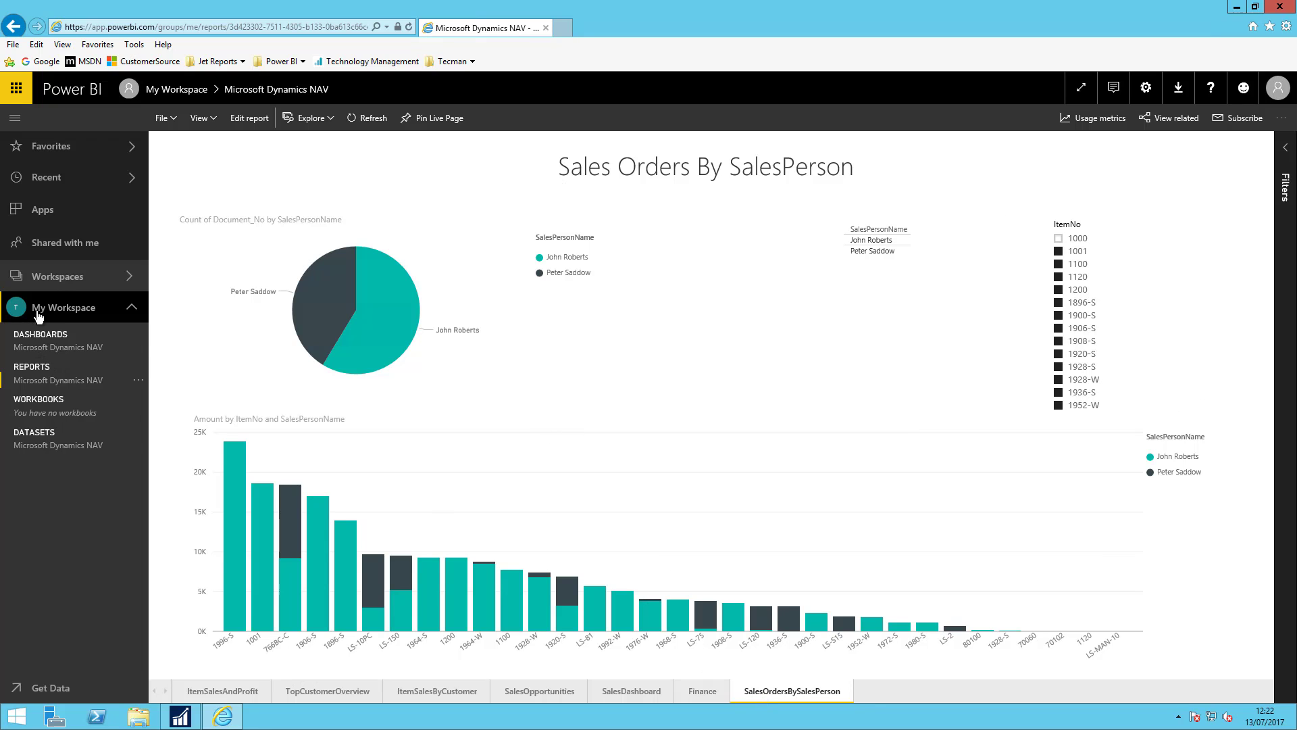
pyautogui.click(46, 347)
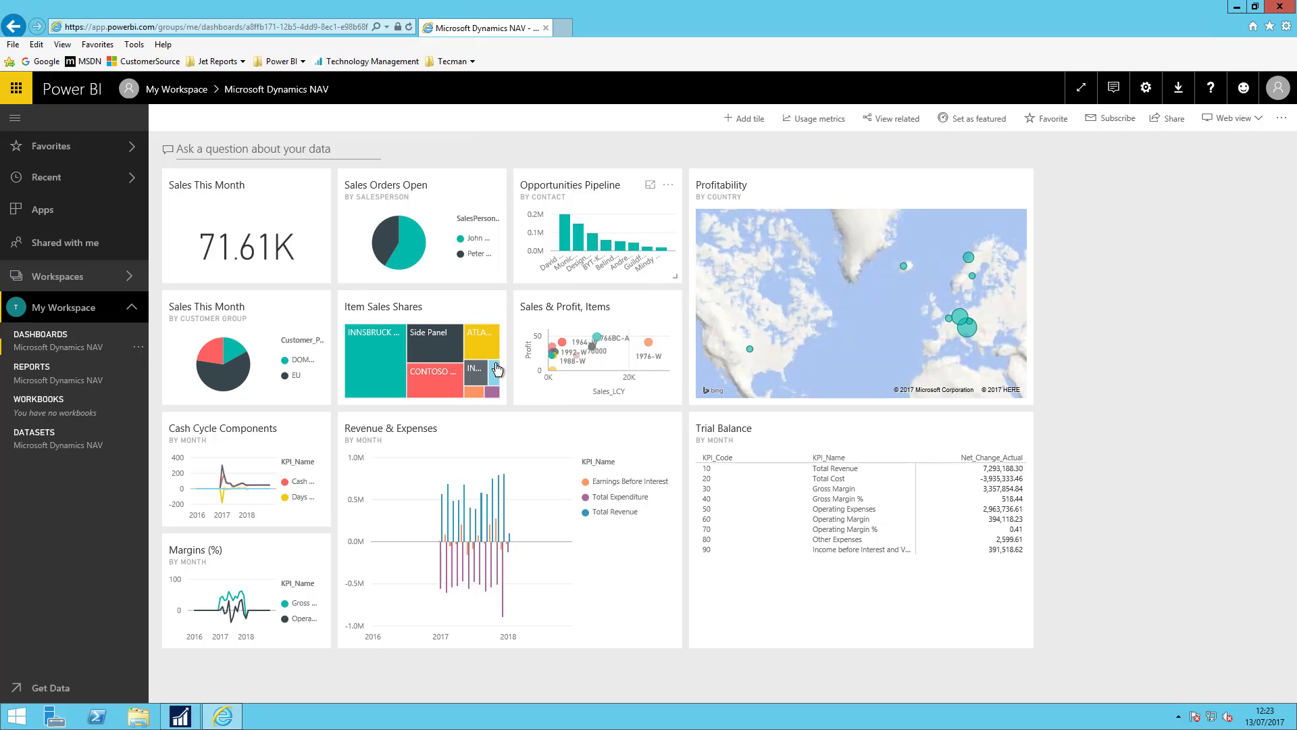
pyautogui.click(276, 324)
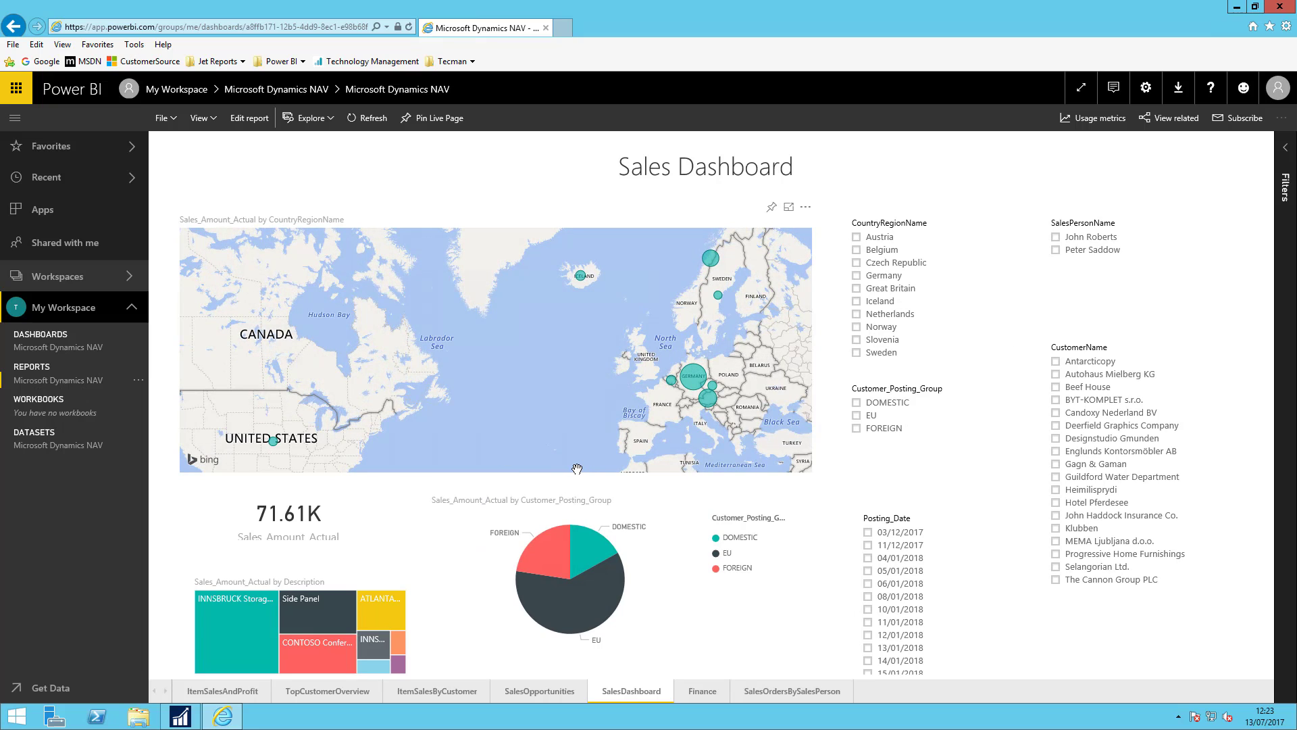
# Step: Open the Microsoft Dynamics NAV dataset and expand then collapse its ItemSalesAndProfit and SalesDashboard tables
pyautogui.click(46, 447)
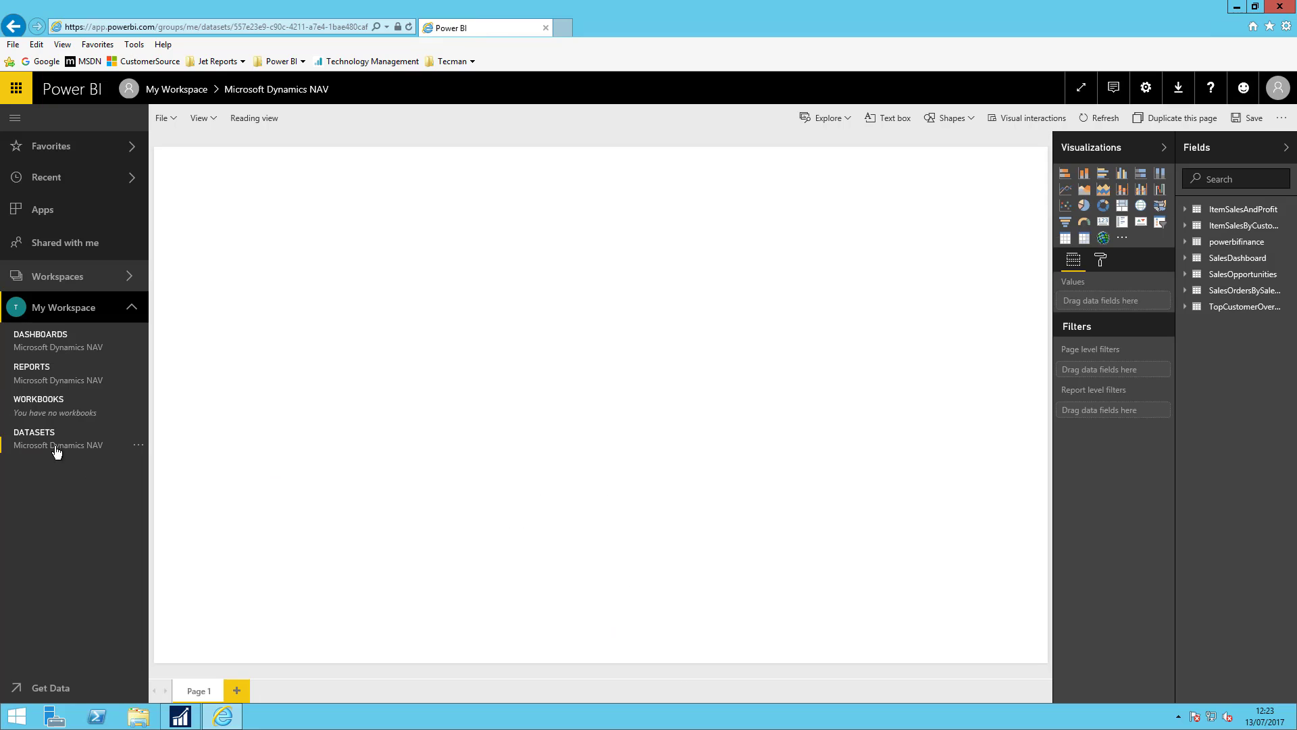
pyautogui.click(1191, 210)
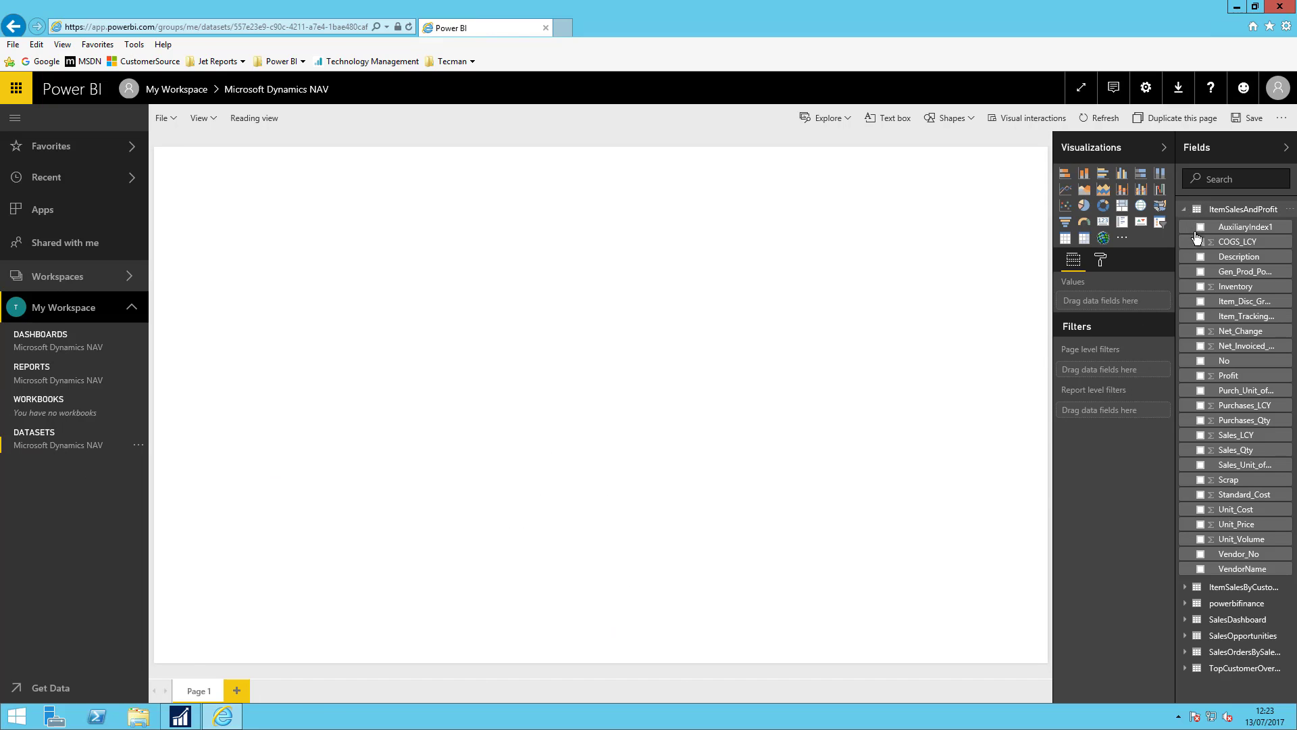
pyautogui.click(1186, 210)
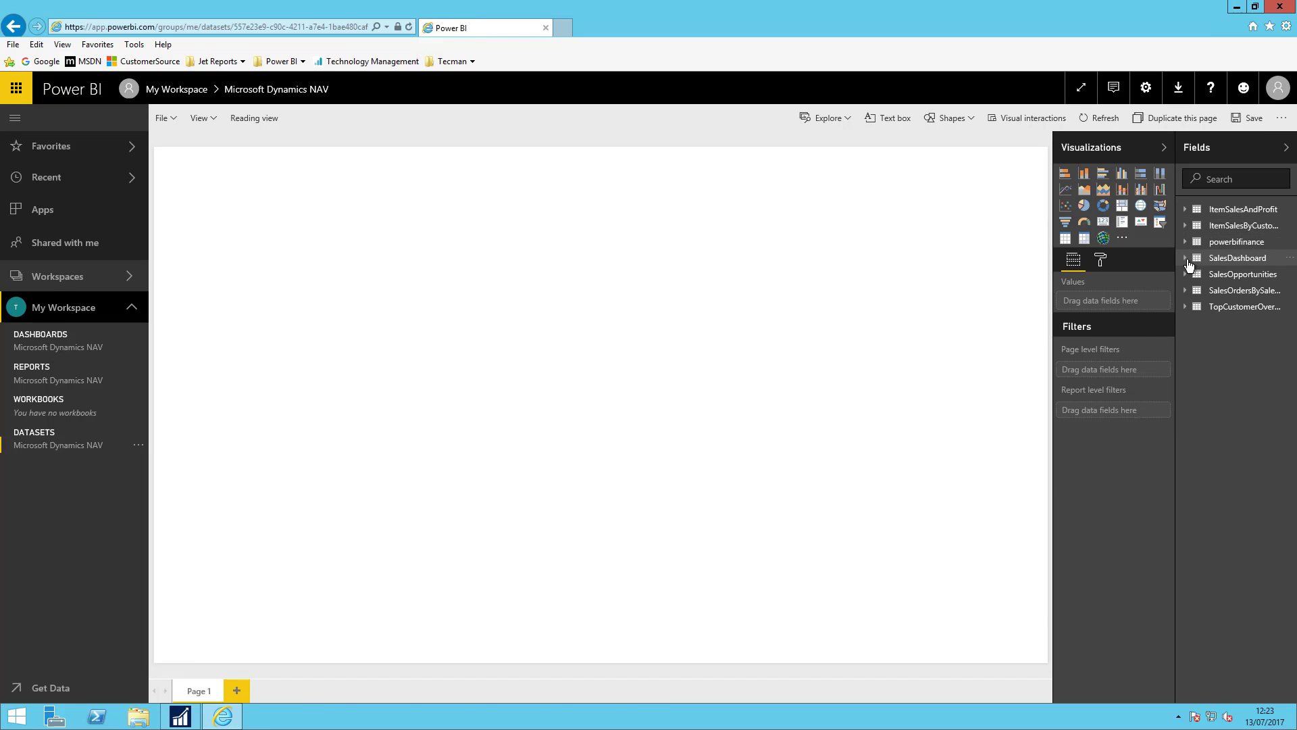
pyautogui.click(1188, 258)
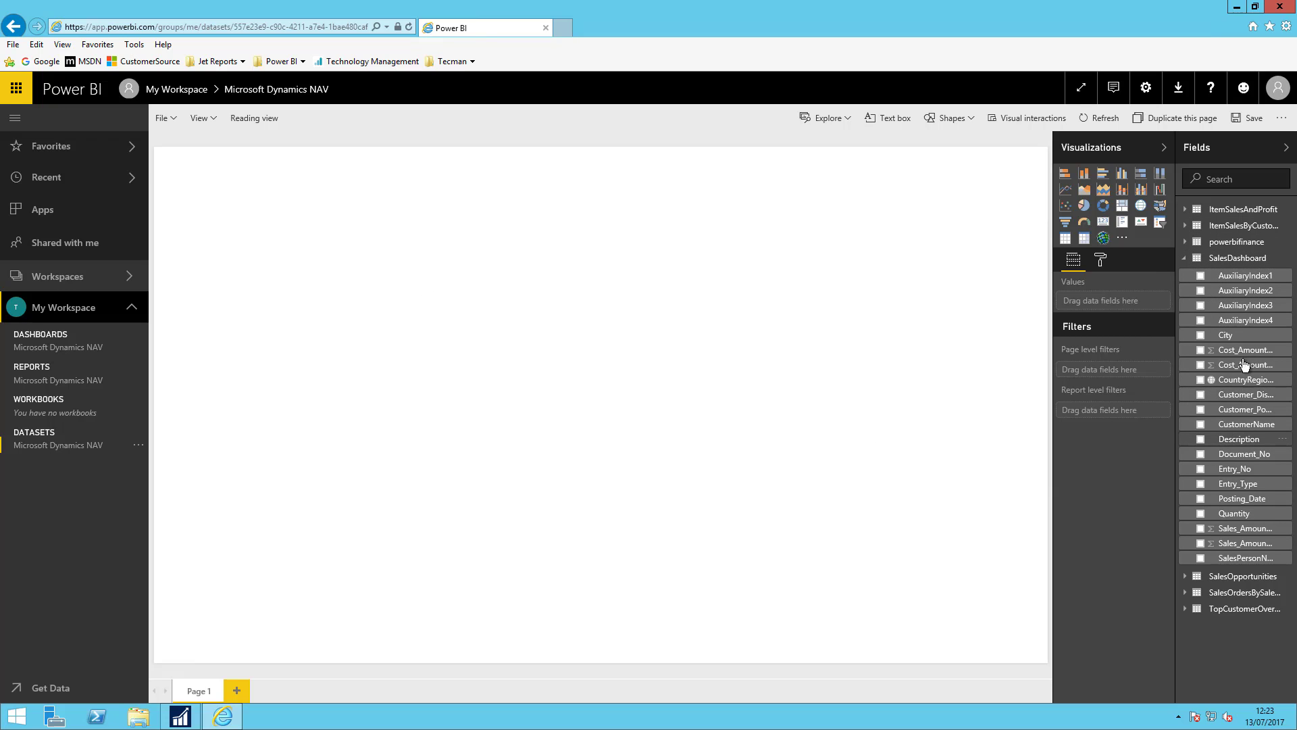
pyautogui.click(1186, 260)
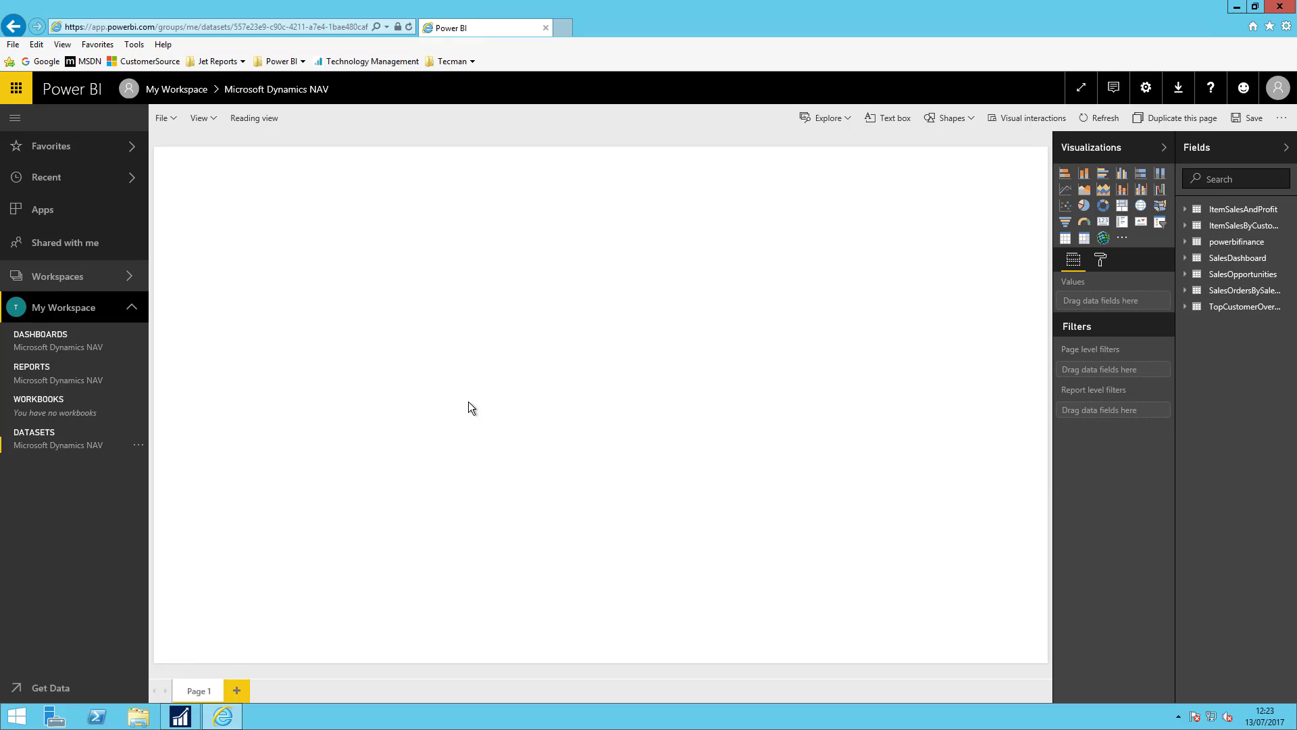
# Step: Reopen the NAV report, collapse the Dashboards section, and list dashboards shared with me
pyautogui.click(47, 381)
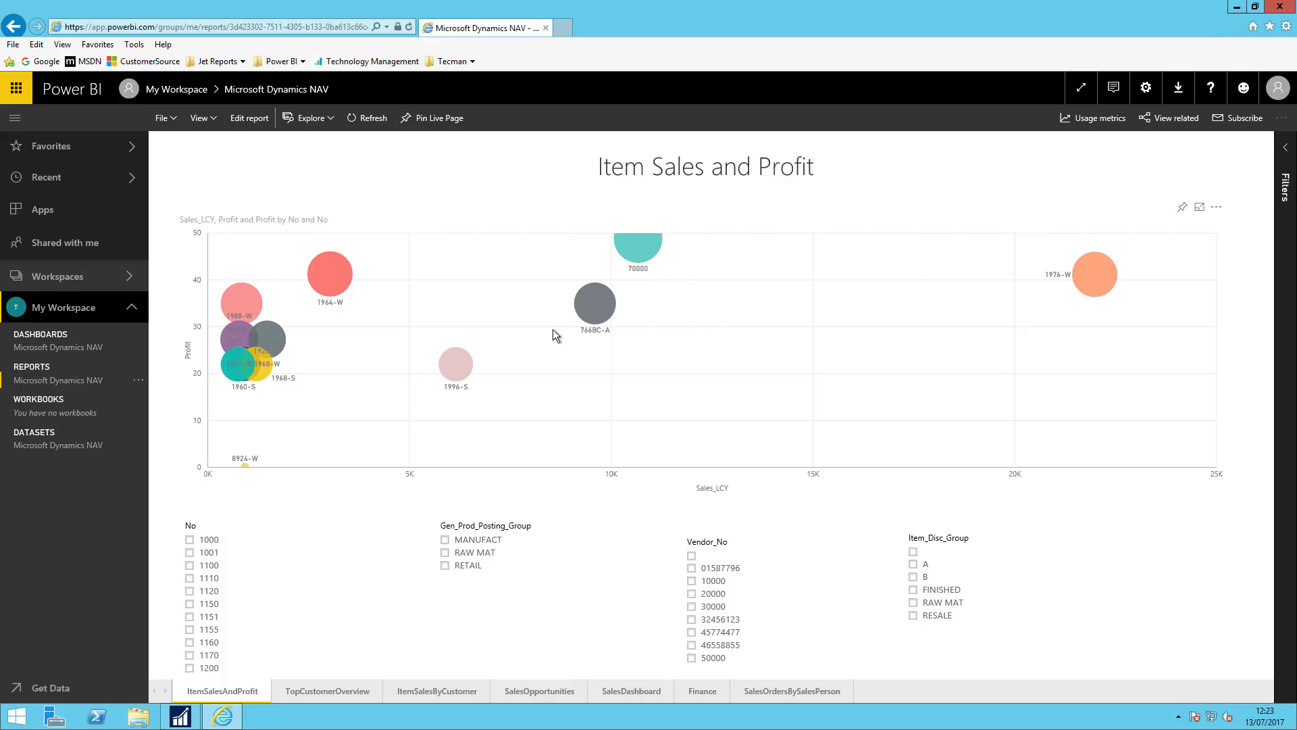
pyautogui.click(53, 336)
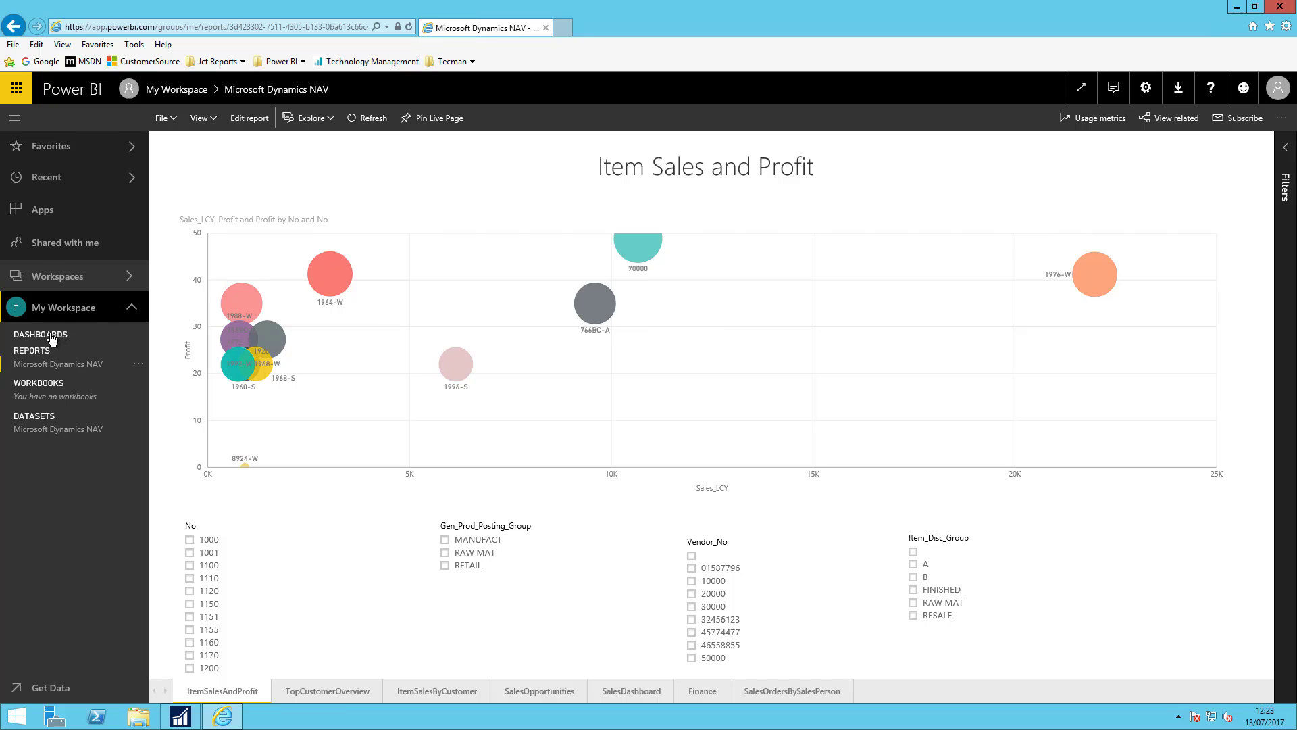
pyautogui.click(51, 249)
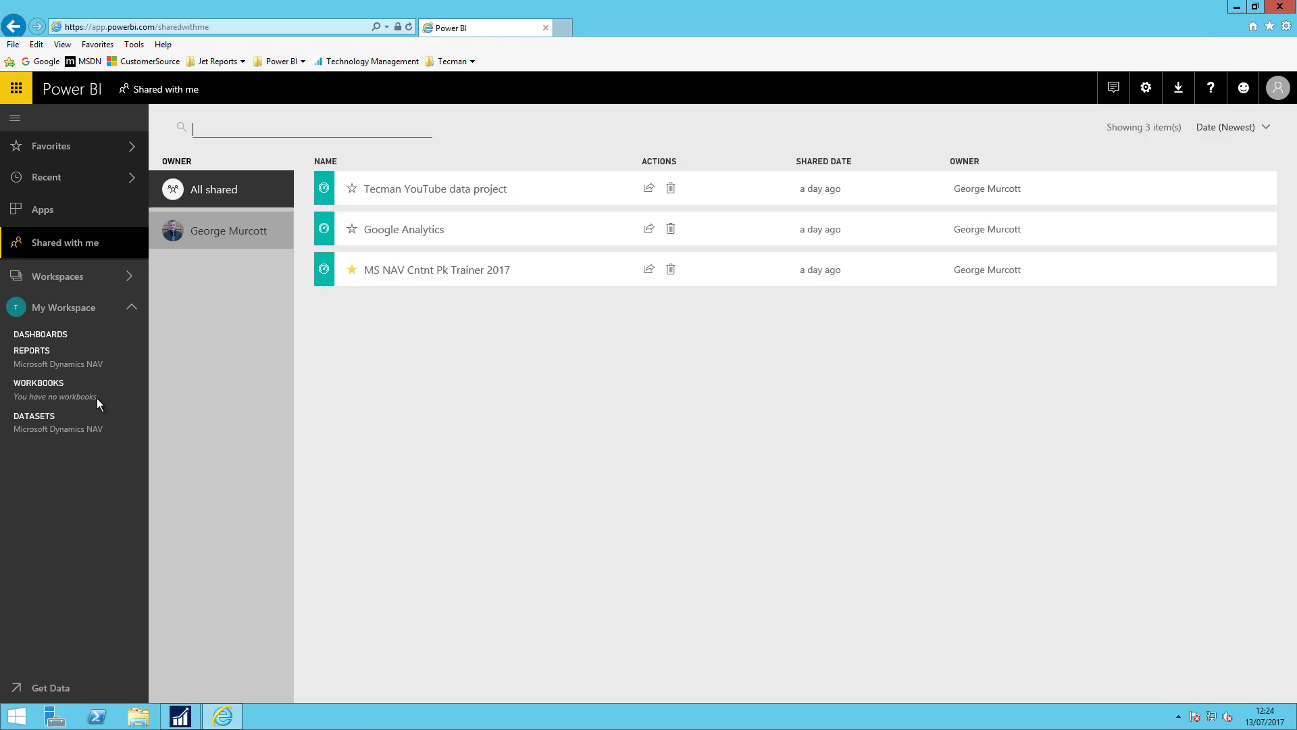
# Step: From the NAV Role Centre's Get started with Power BI, authorise Azure Services and close the confirmation
pyautogui.click(1233, 8)
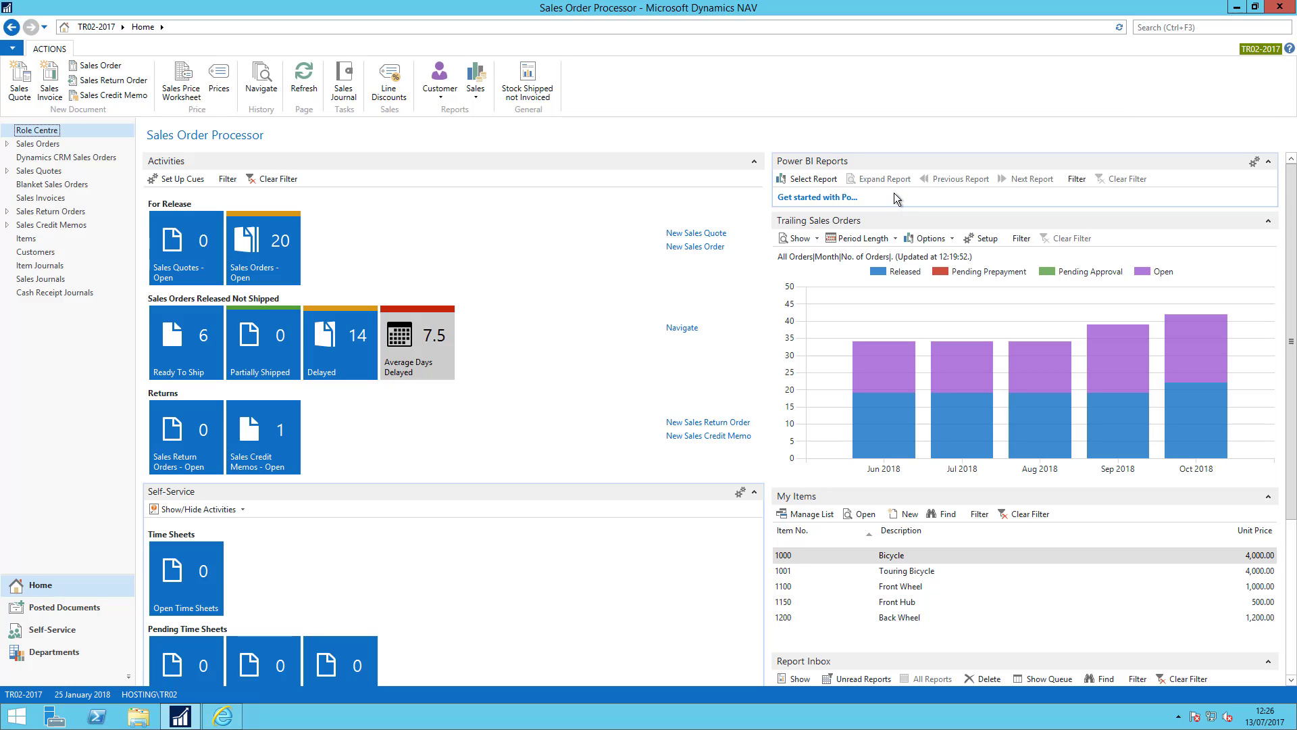
pyautogui.click(814, 197)
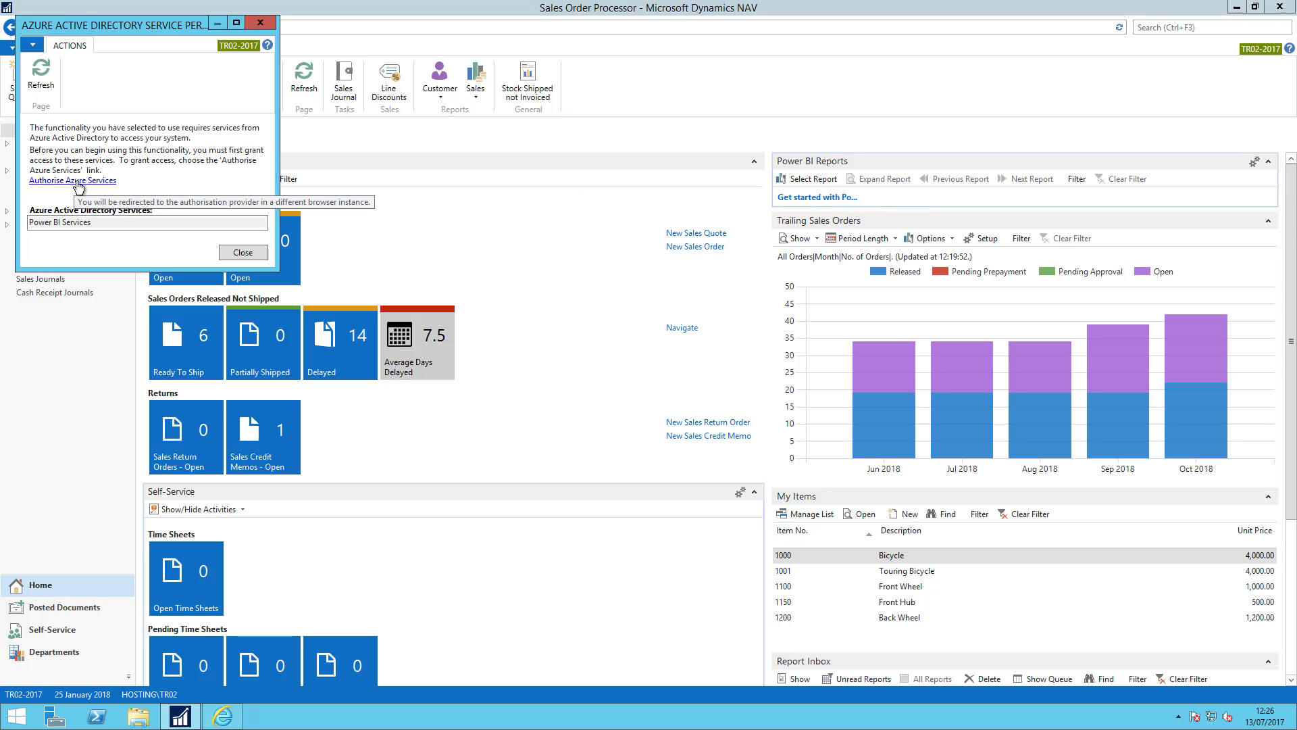
pyautogui.click(77, 182)
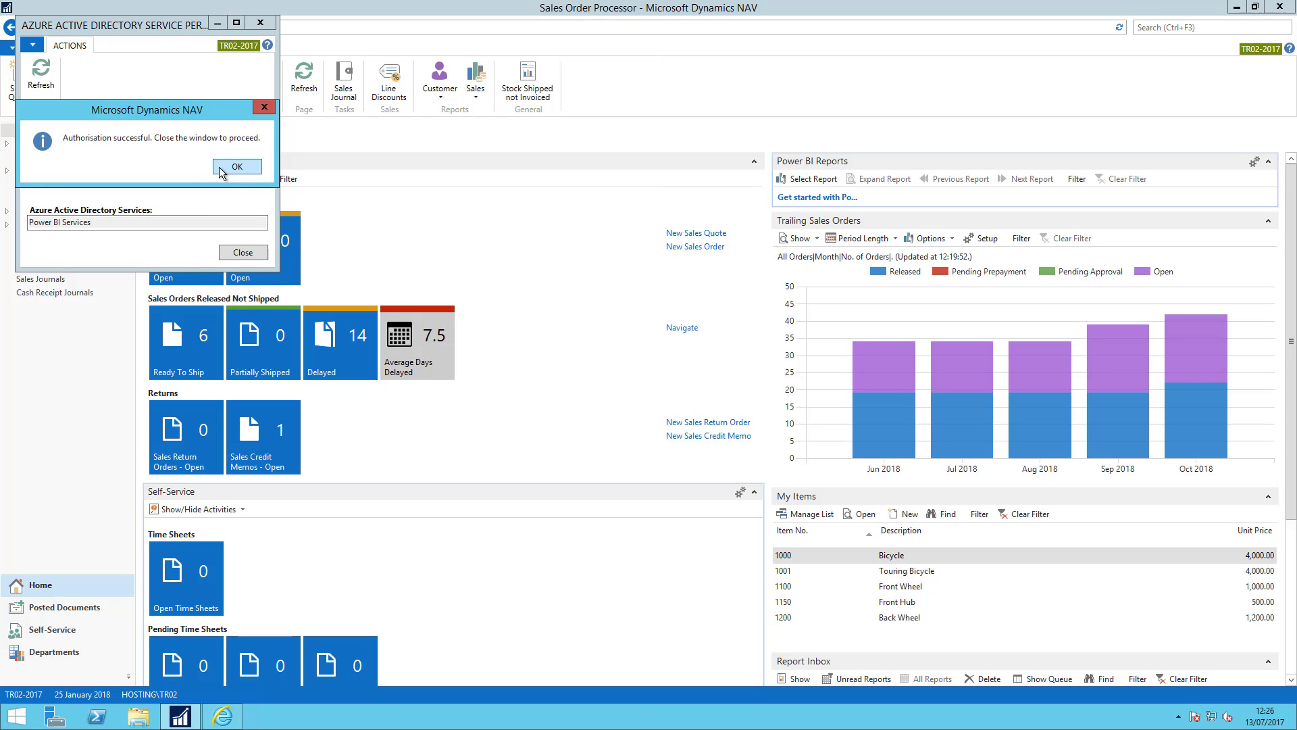
pyautogui.click(219, 171)
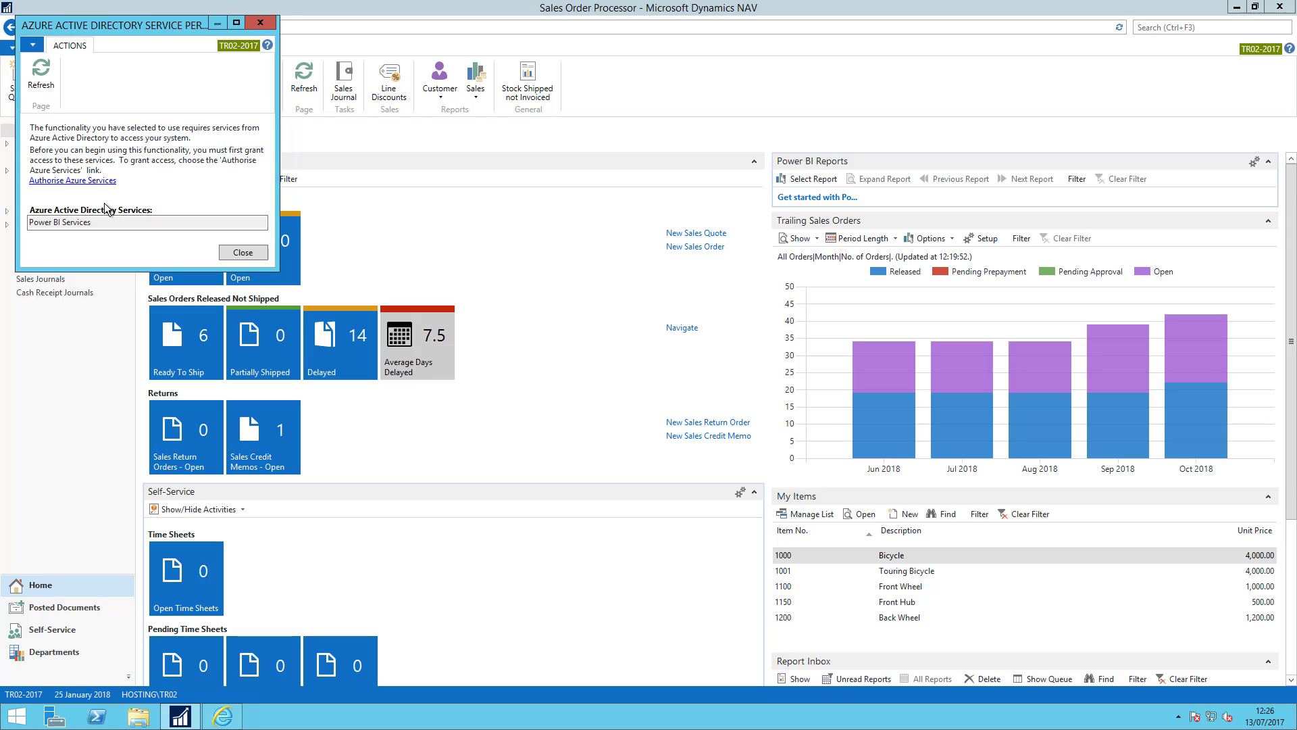
pyautogui.click(234, 257)
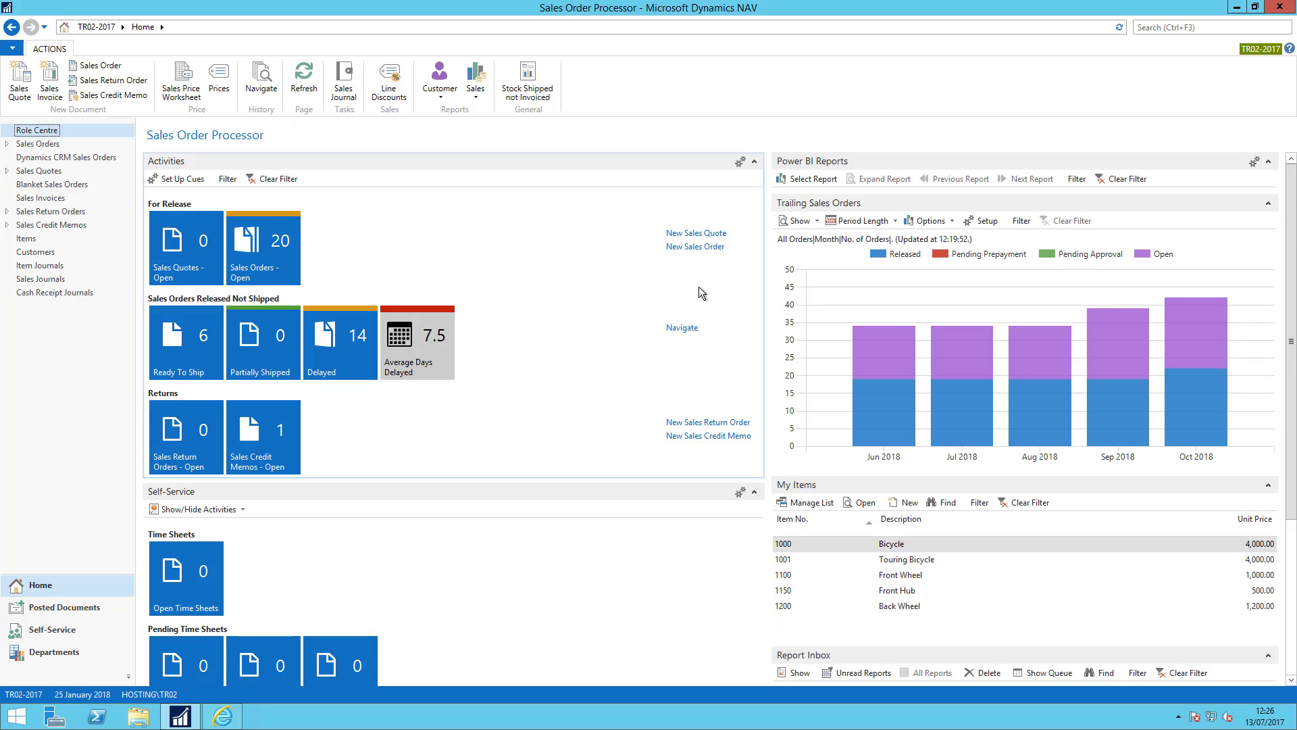
# Step: Enable the Microsoft Dynamics NAV report so the Power BI part shows Item Sales and Profit
pyautogui.click(808, 180)
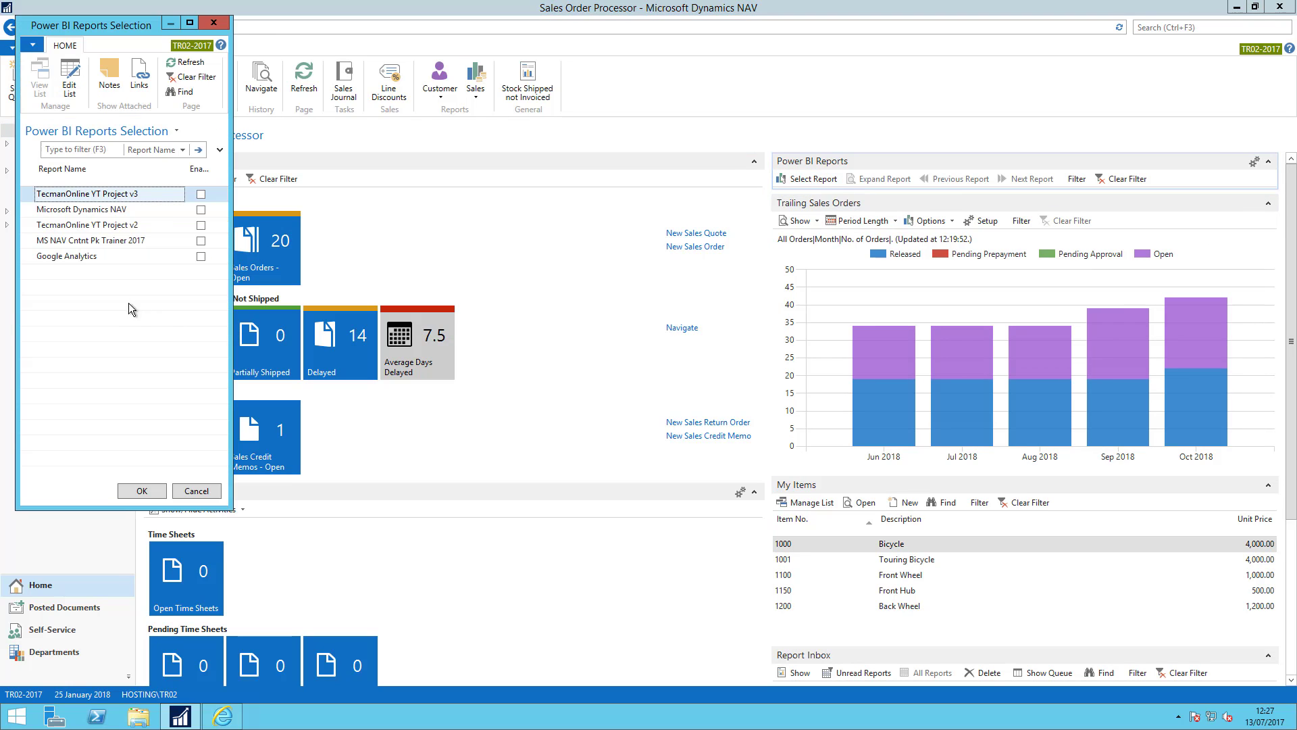
pyautogui.click(194, 209)
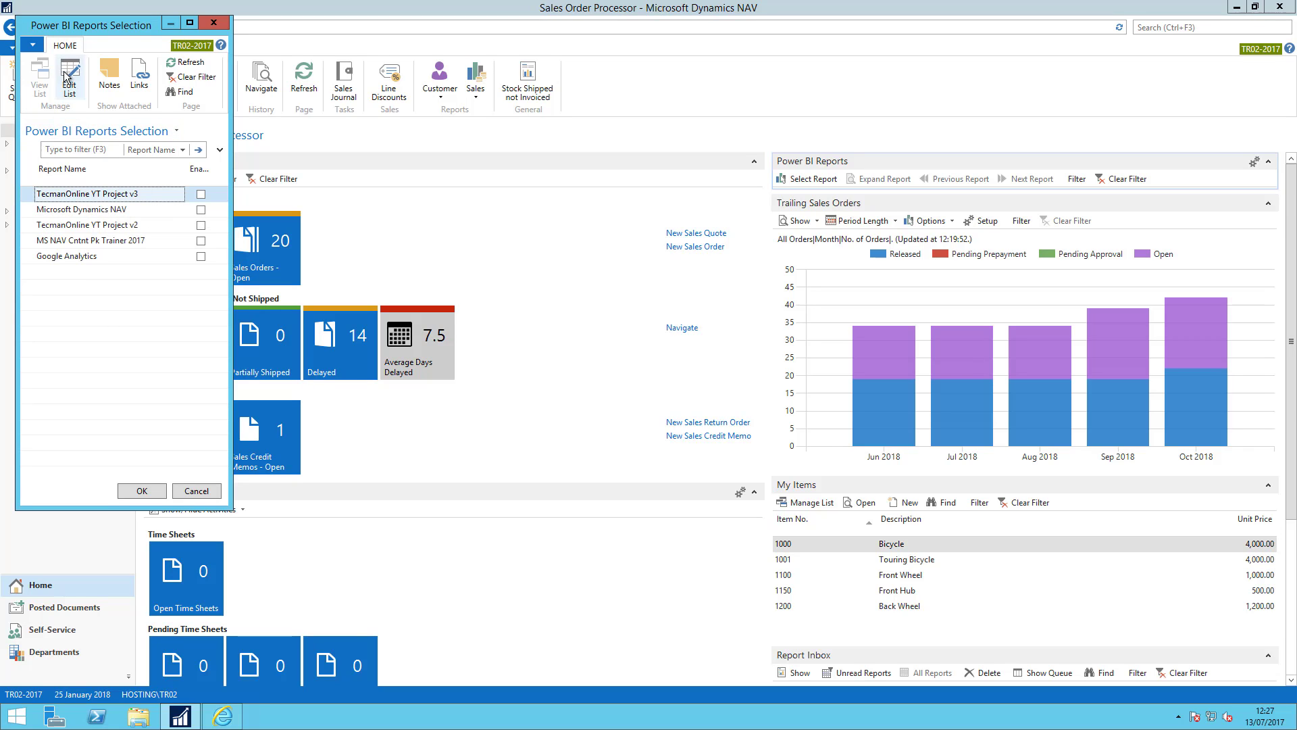
pyautogui.click(201, 209)
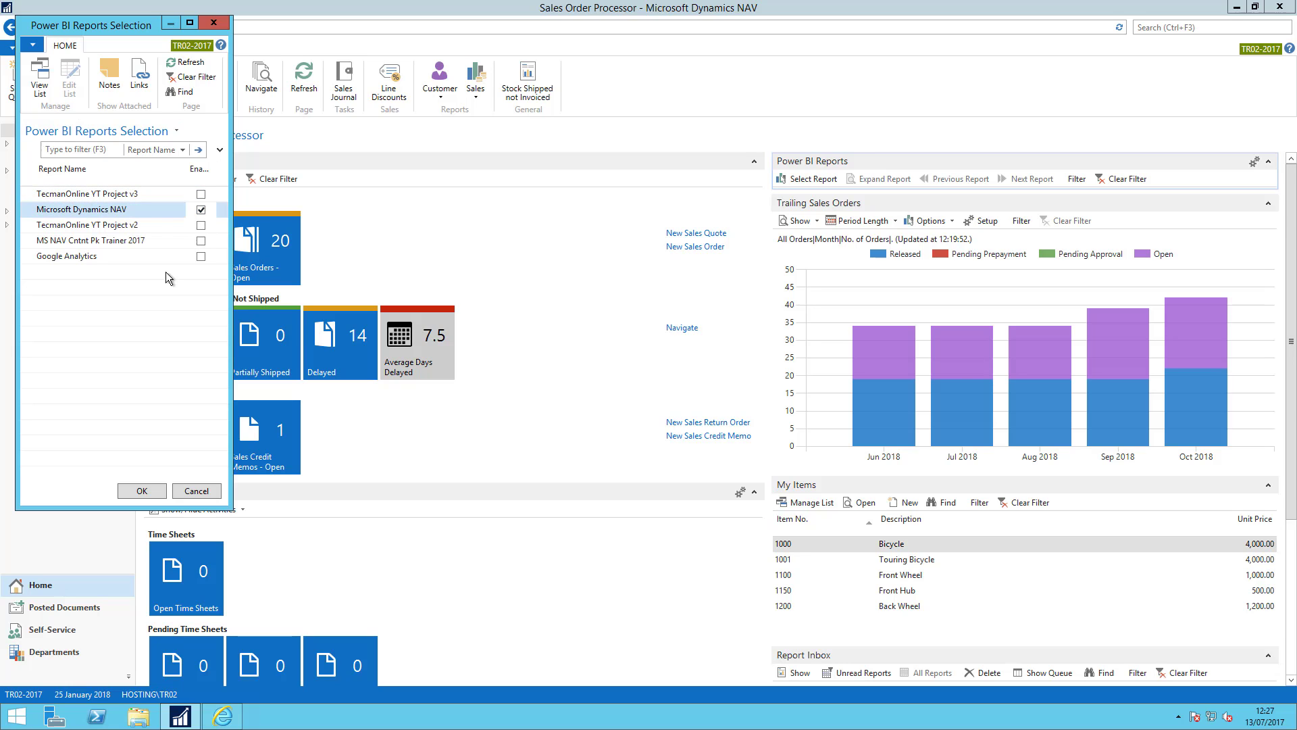
pyautogui.click(141, 490)
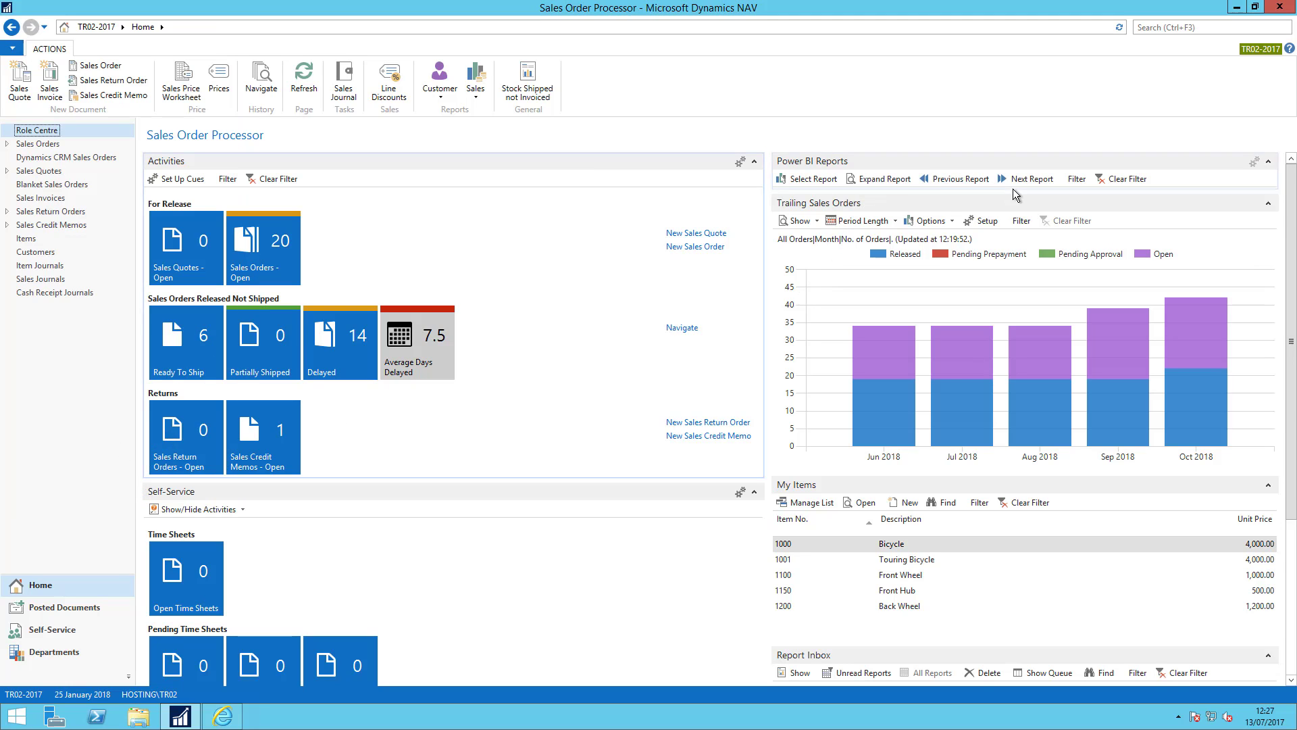
# Step: Collapse the Trailing Sales Orders, My Items and Report Inbox parts beneath the Power BI report
pyautogui.click(1268, 203)
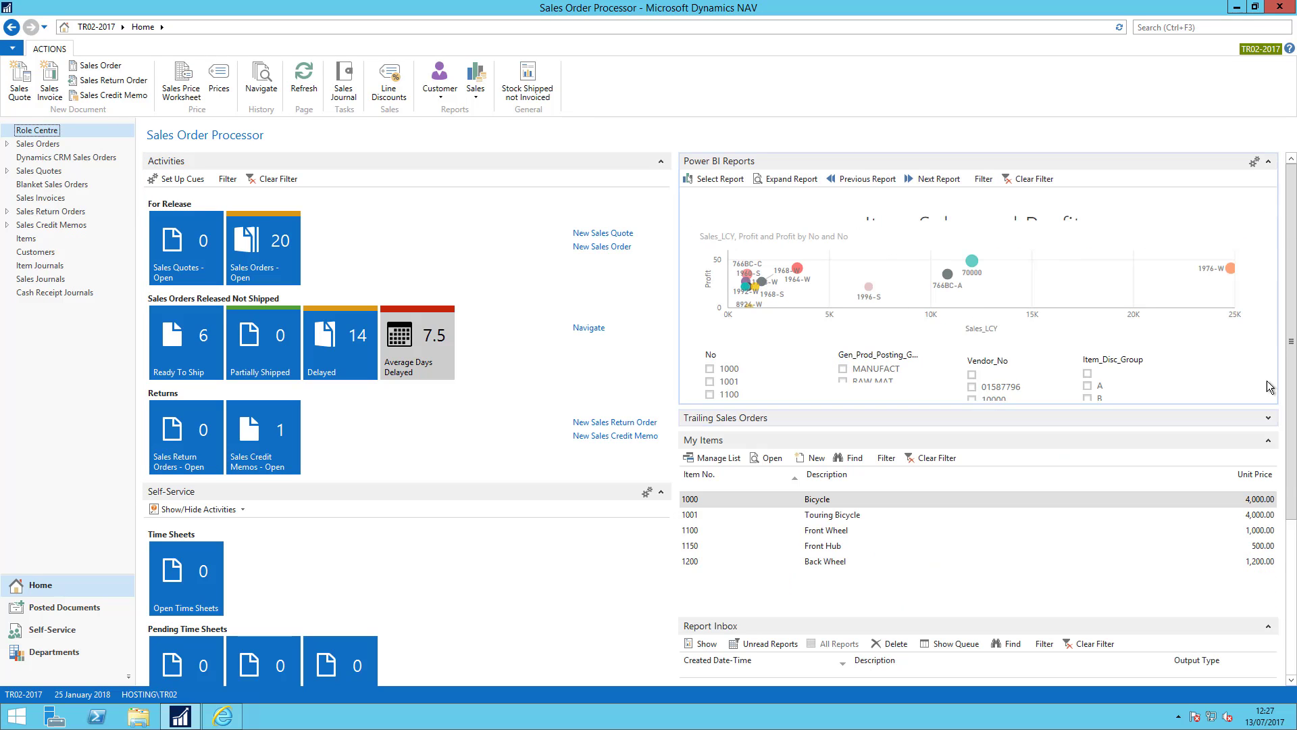
pyautogui.click(1268, 440)
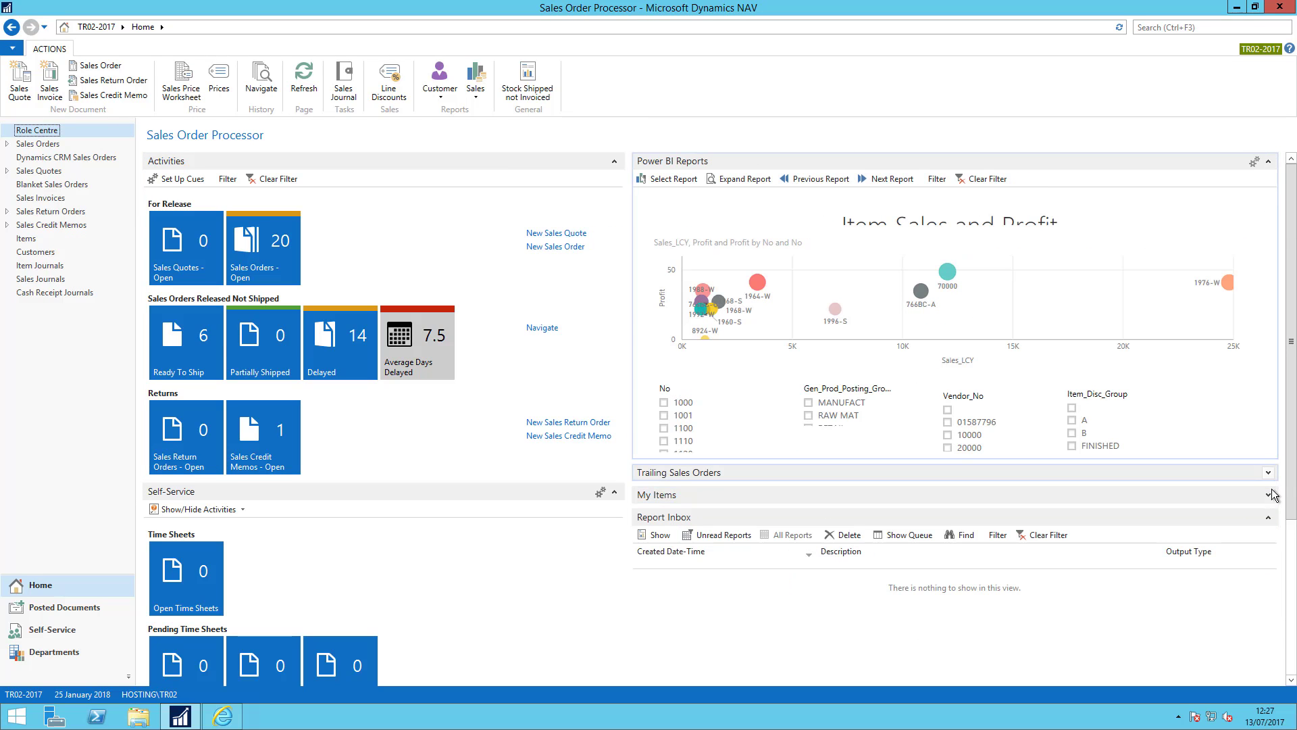
pyautogui.click(1268, 517)
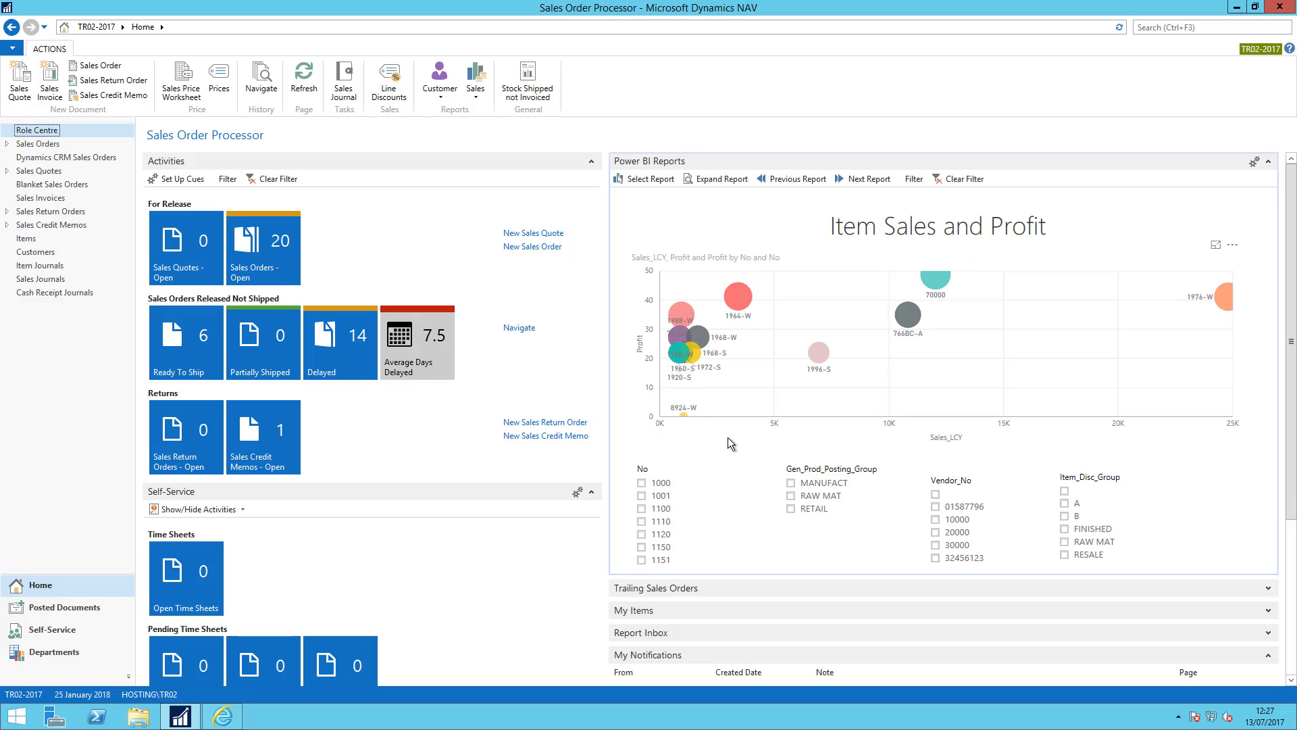
pyautogui.click(1268, 633)
pyautogui.click(1268, 423)
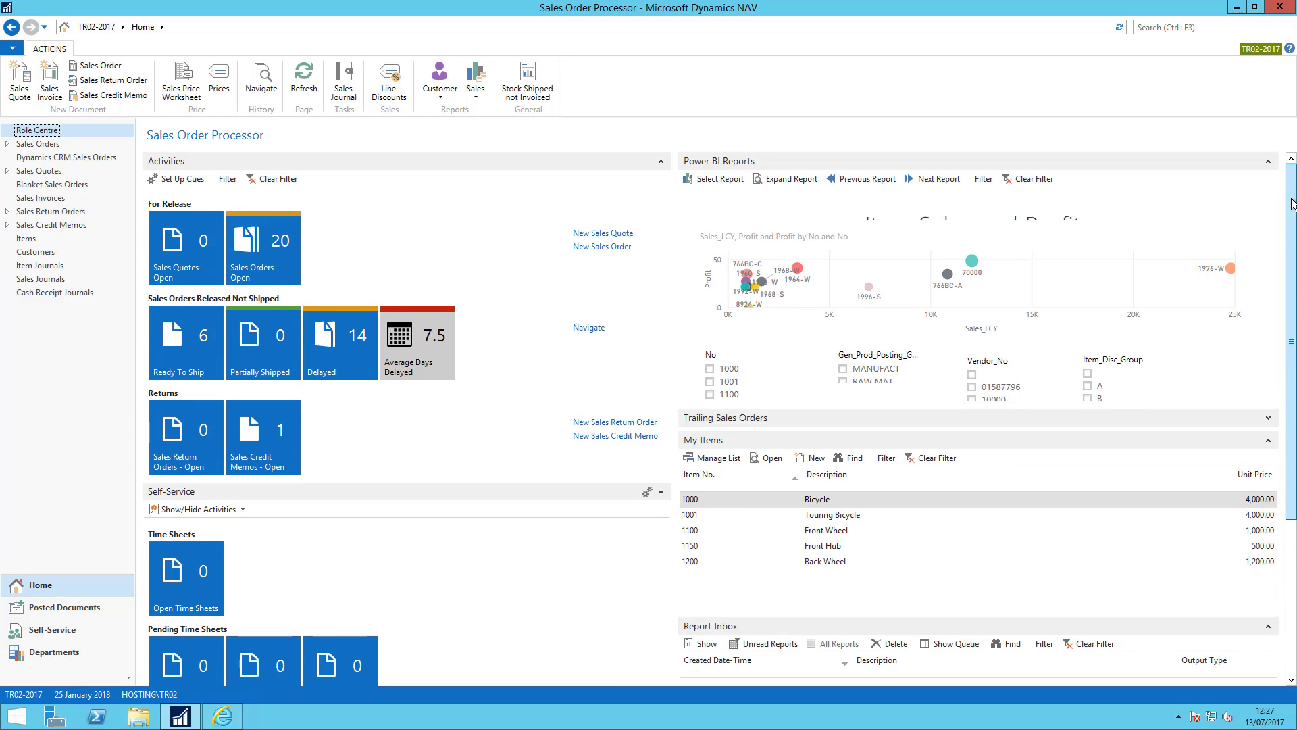
pyautogui.click(1269, 444)
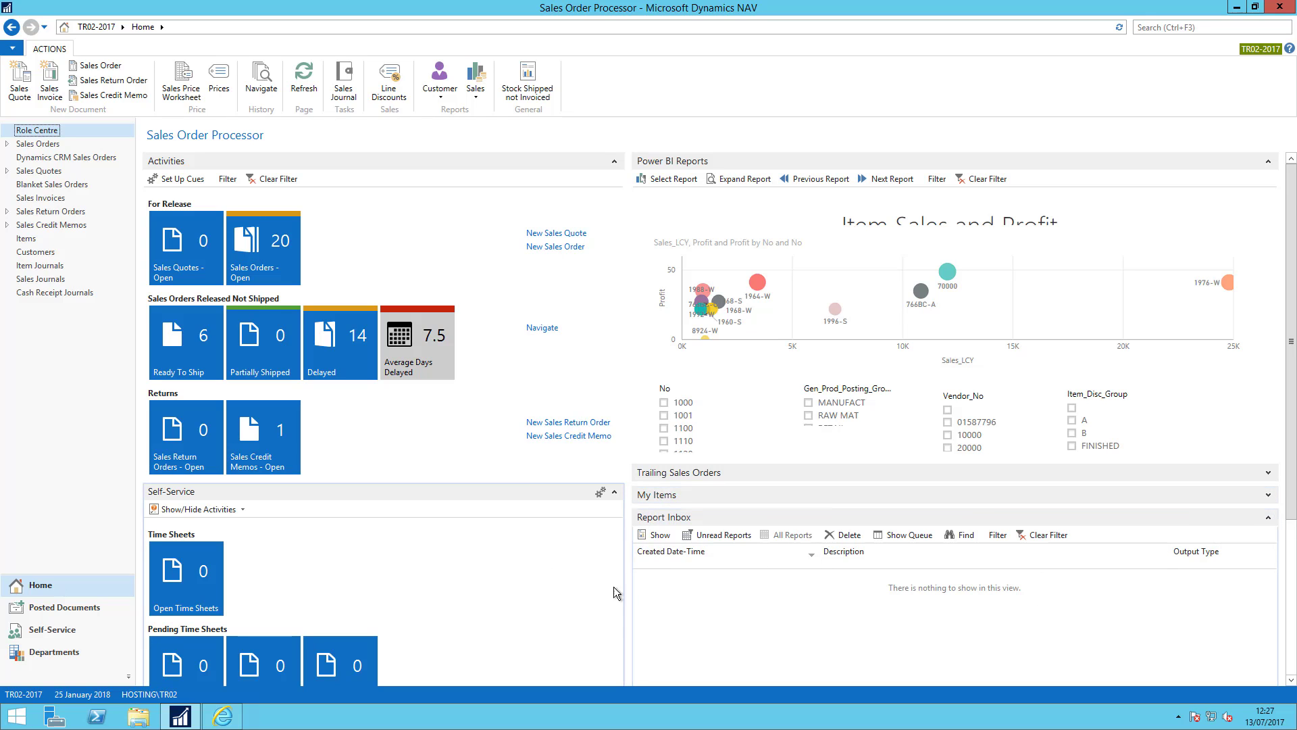
pyautogui.click(1268, 517)
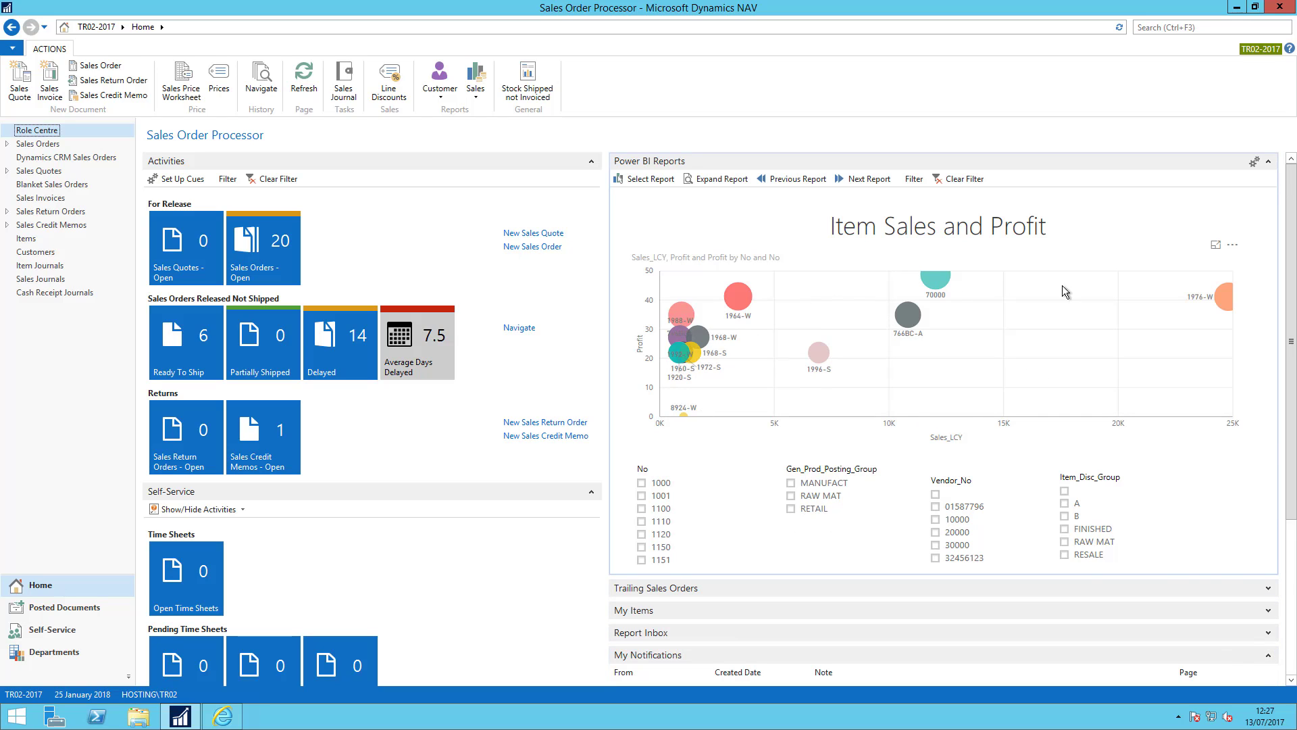
# Step: Expand the Power BI report into its own window, centred and enlarged
pyautogui.click(723, 179)
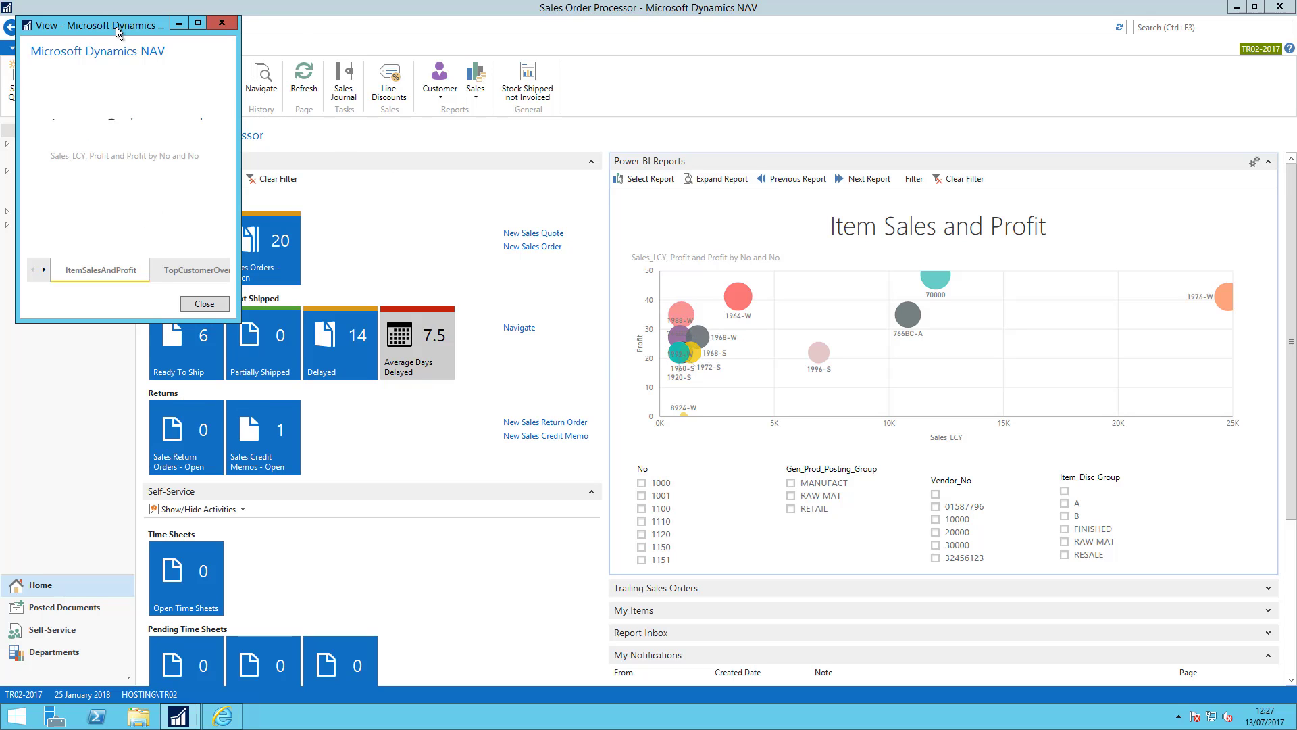
pyautogui.moveTo(115, 23); pyautogui.dragTo(223, 68)
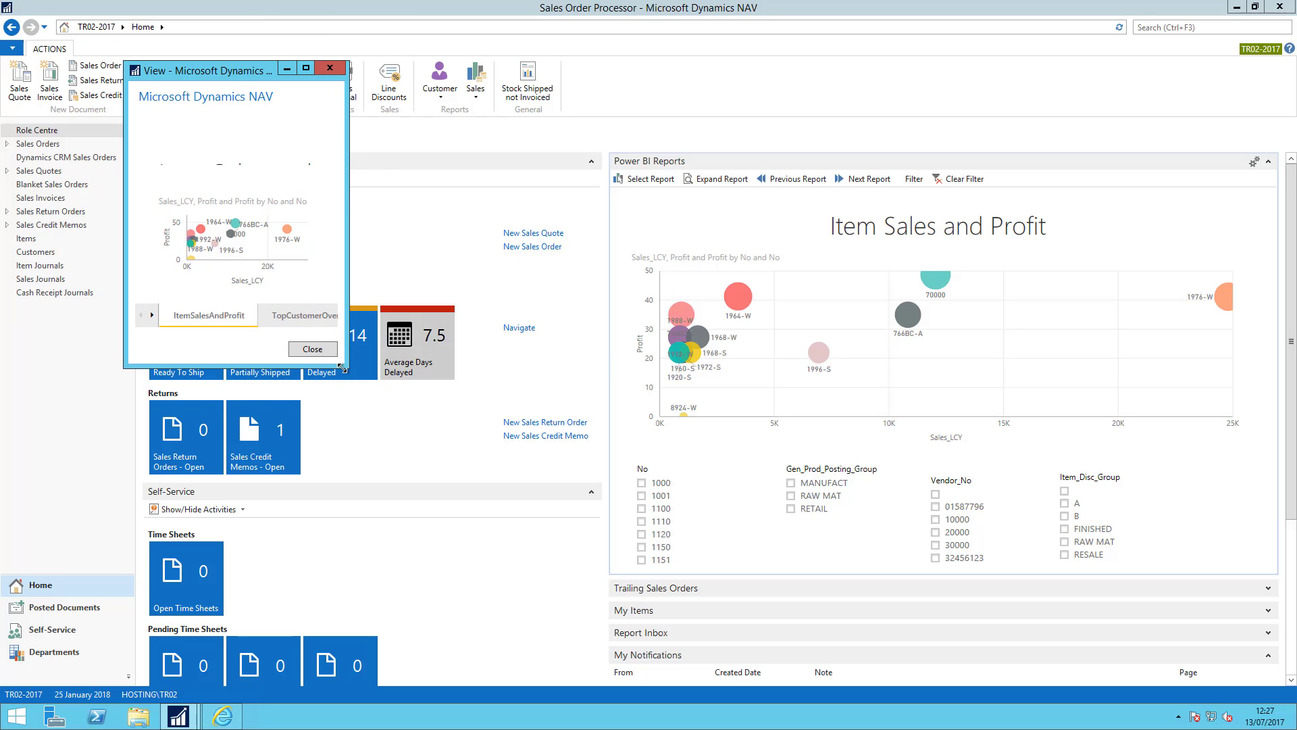
pyautogui.moveTo(341, 365); pyautogui.dragTo(999, 555)
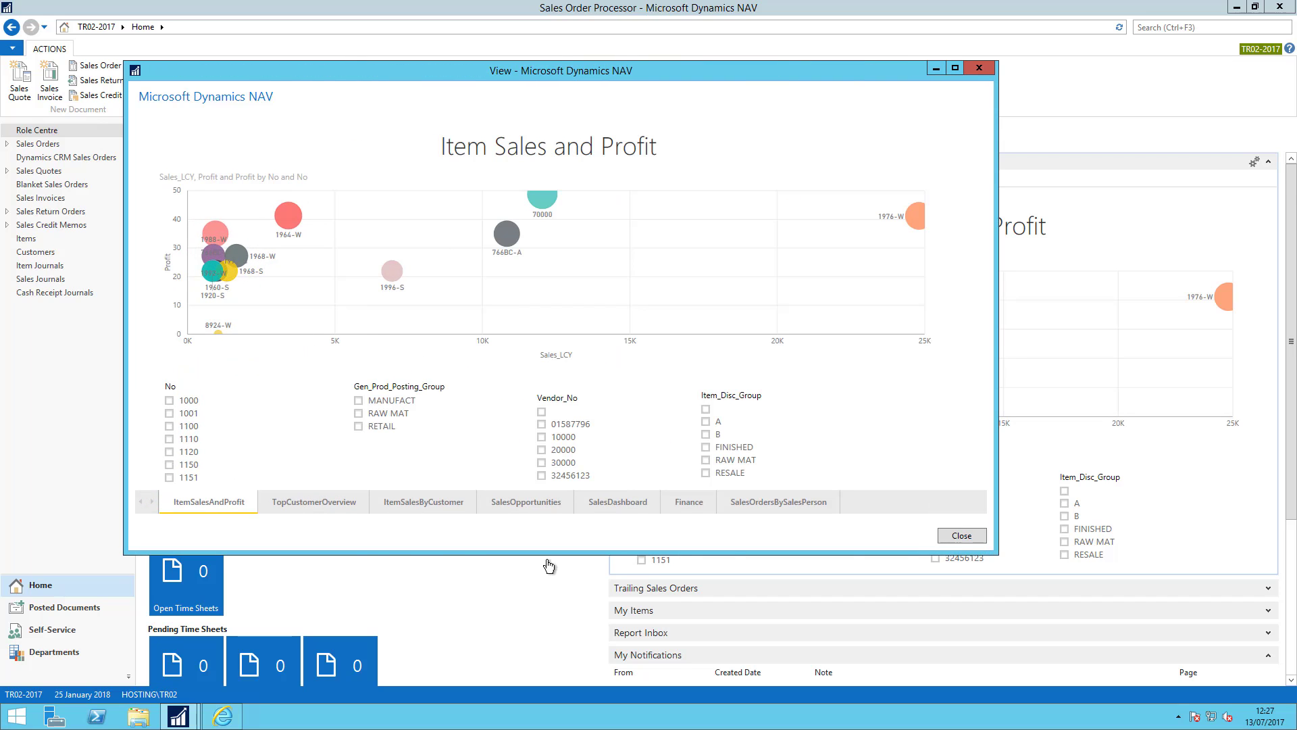
# Step: View TopCustomerOverview, filter ItemSalesByCustomer to Beef House, then close the window
pyautogui.click(331, 515)
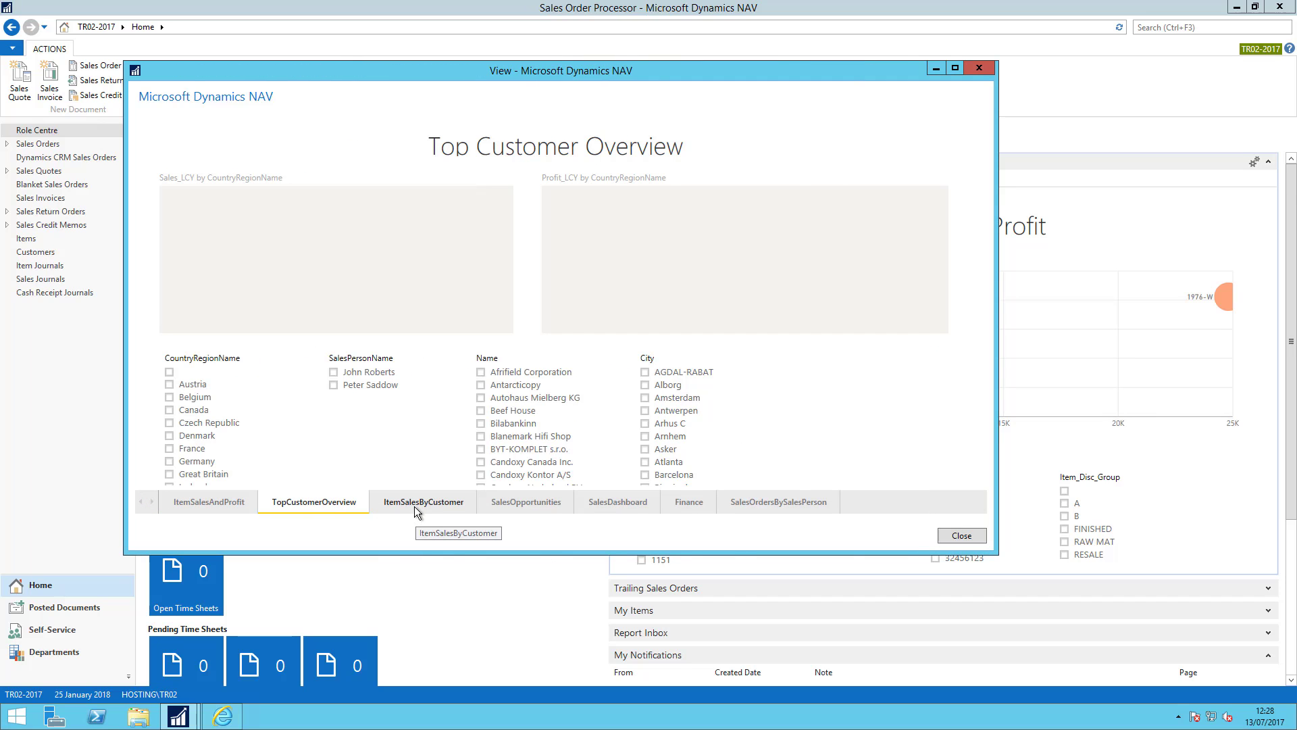
pyautogui.click(425, 510)
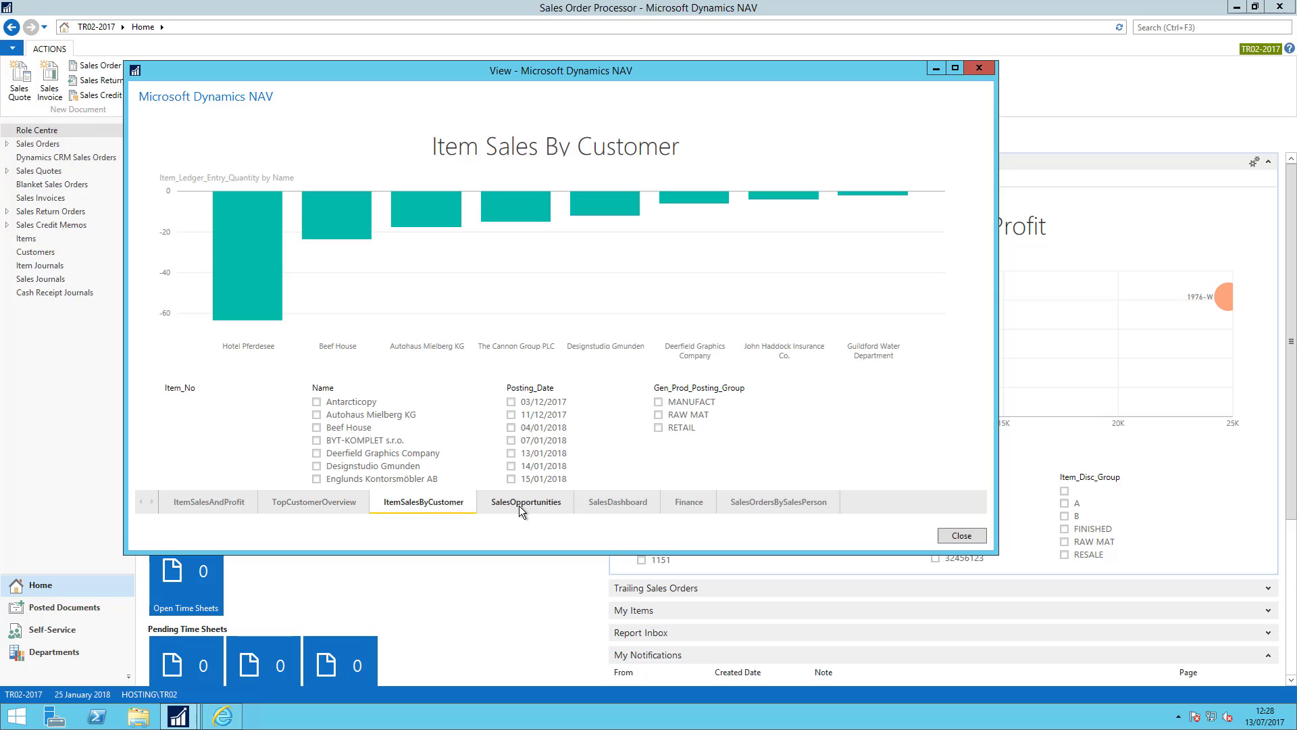
pyautogui.click(316, 427)
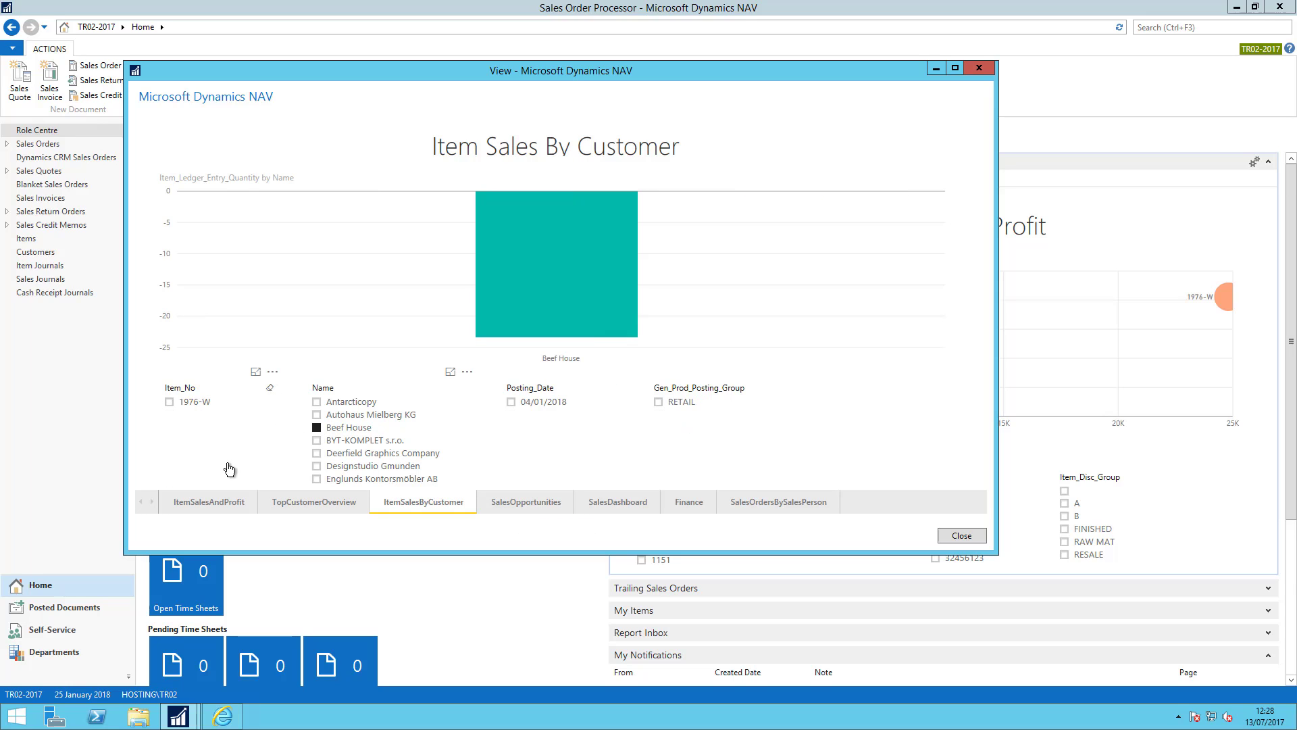
pyautogui.click(960, 535)
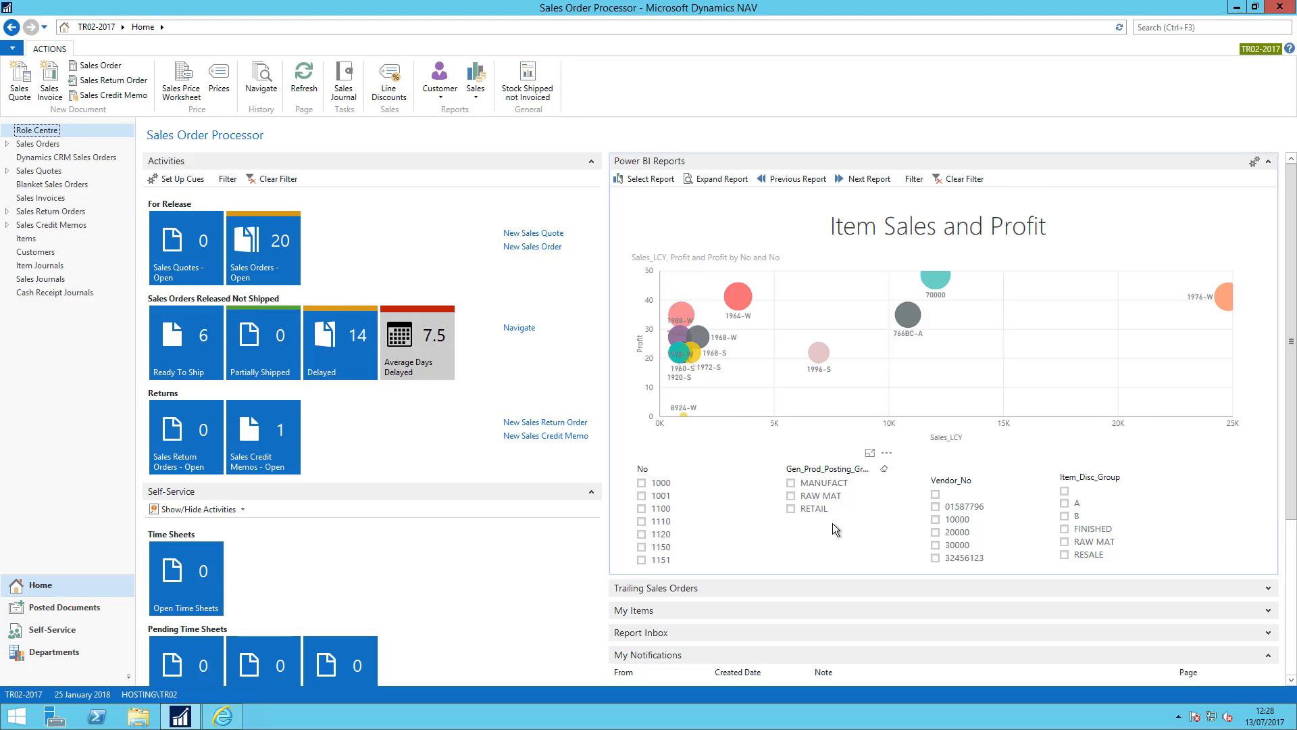
# Step: Enable the TecmanOnline YT Project v3 and Google Analytics reports in the Power BI report list
pyautogui.click(647, 179)
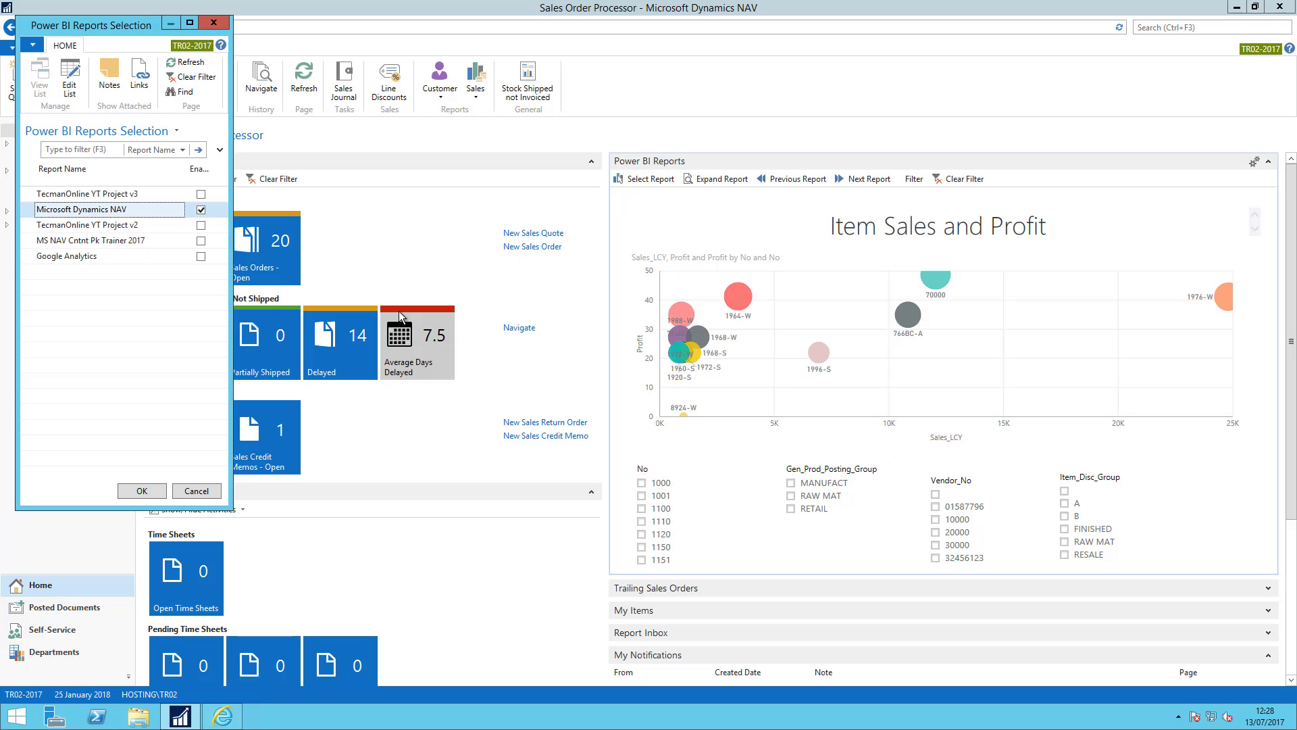
pyautogui.click(200, 194)
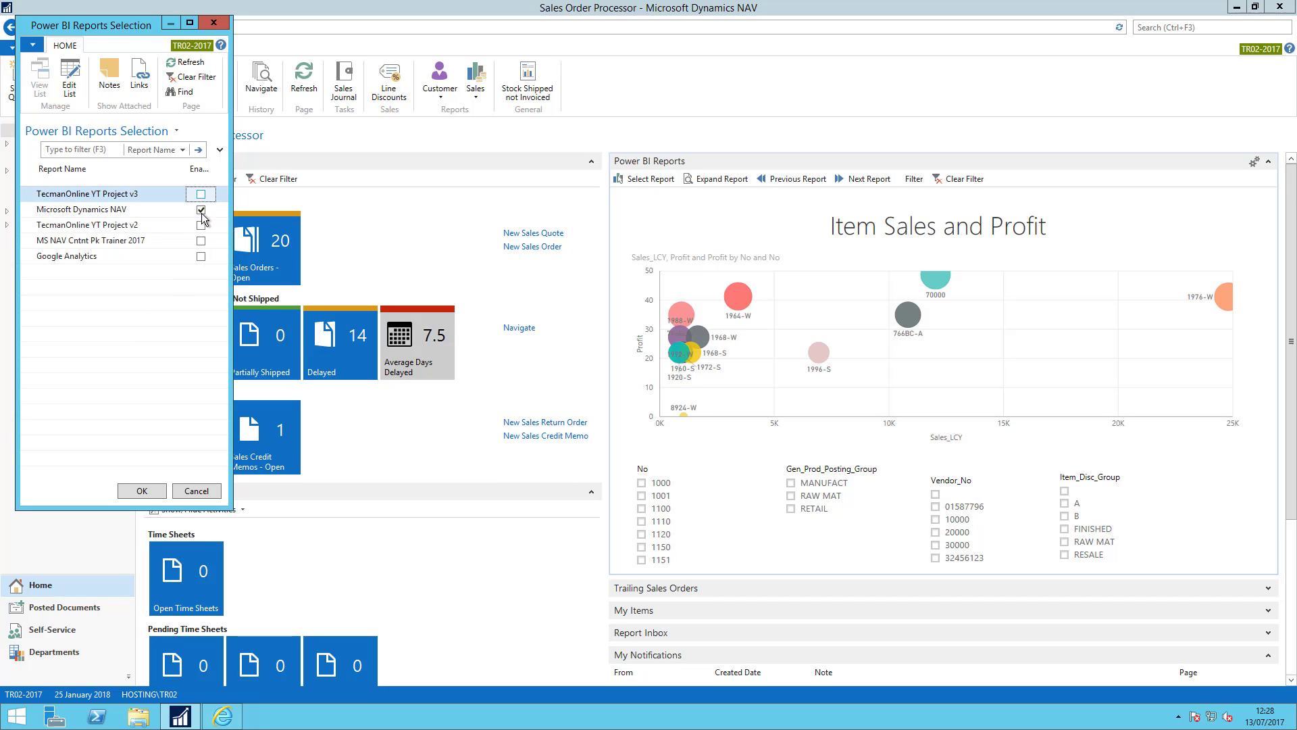
pyautogui.click(71, 75)
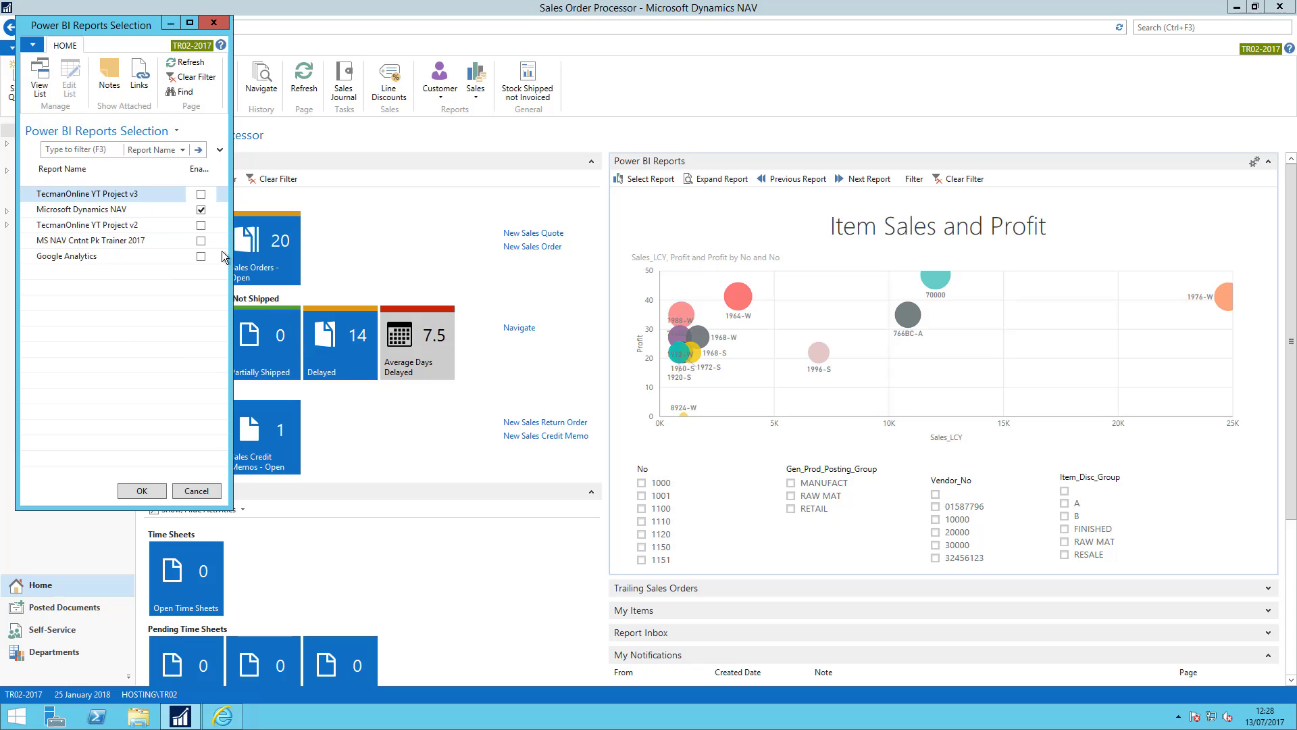
pyautogui.click(201, 194)
pyautogui.click(202, 194)
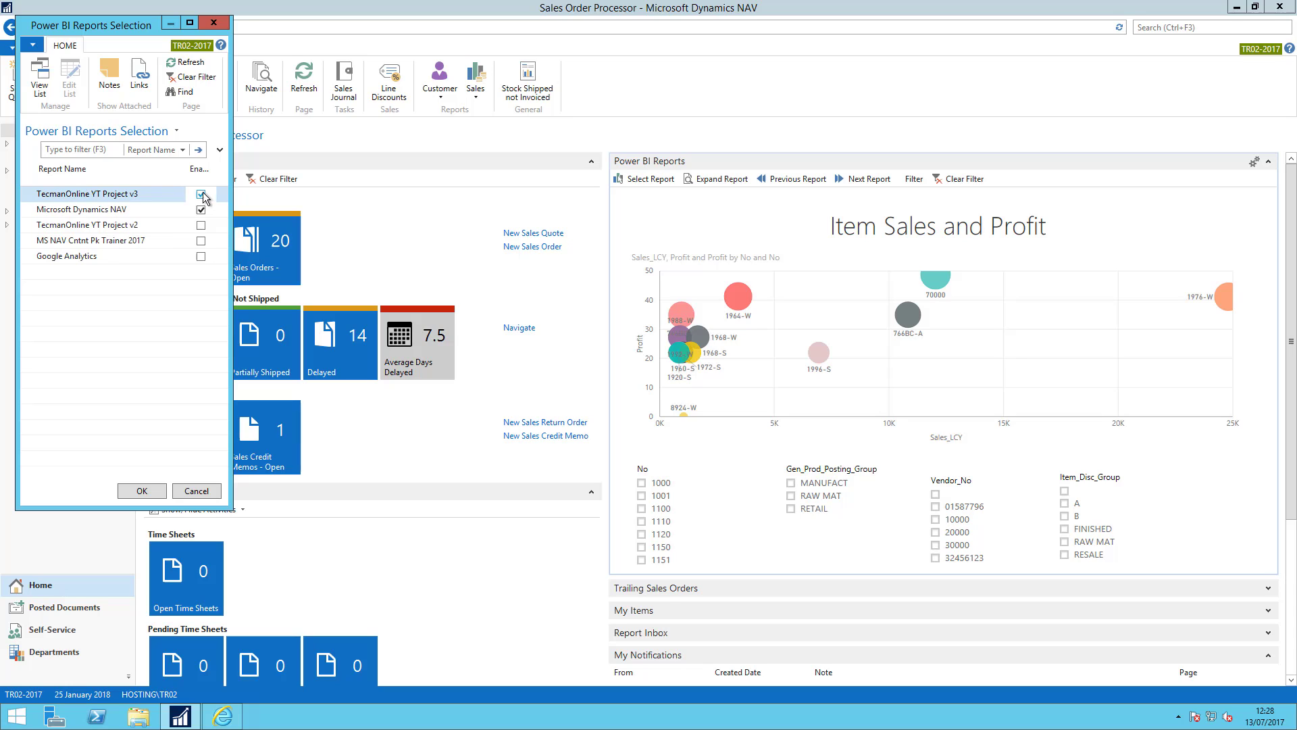
pyautogui.click(200, 257)
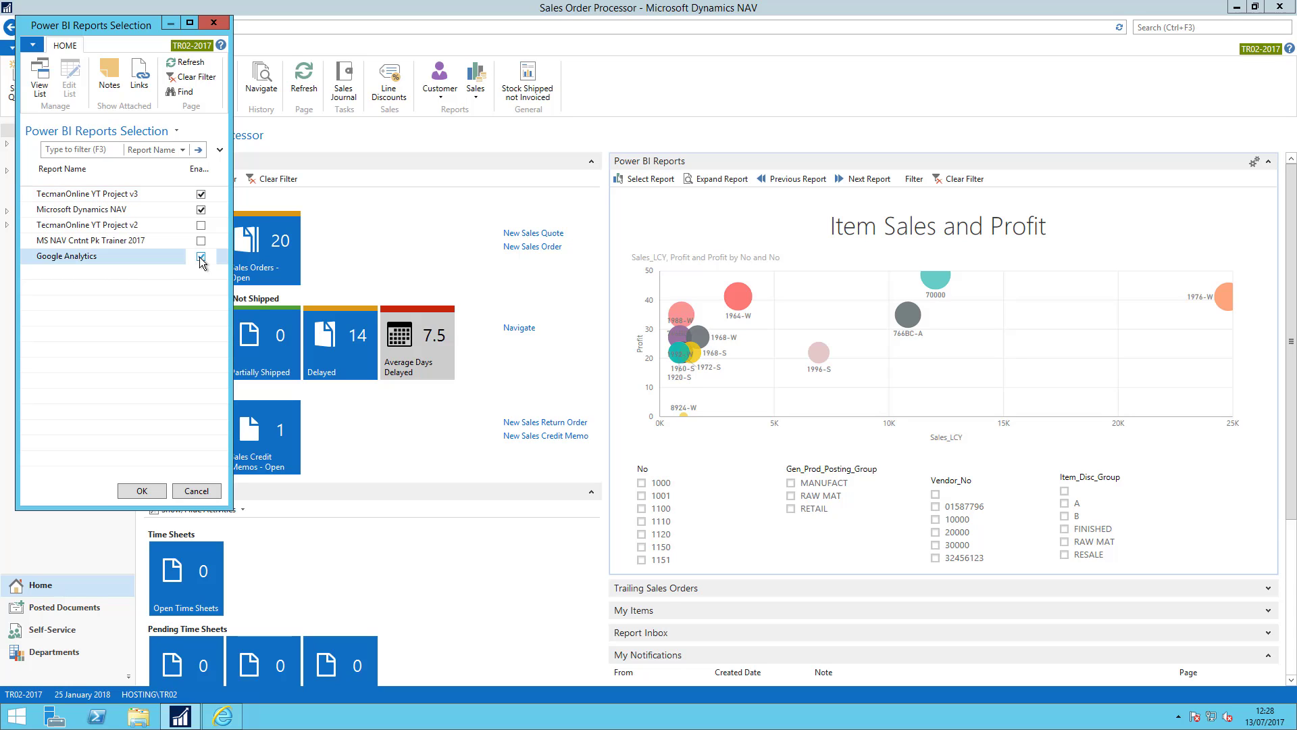
pyautogui.click(142, 489)
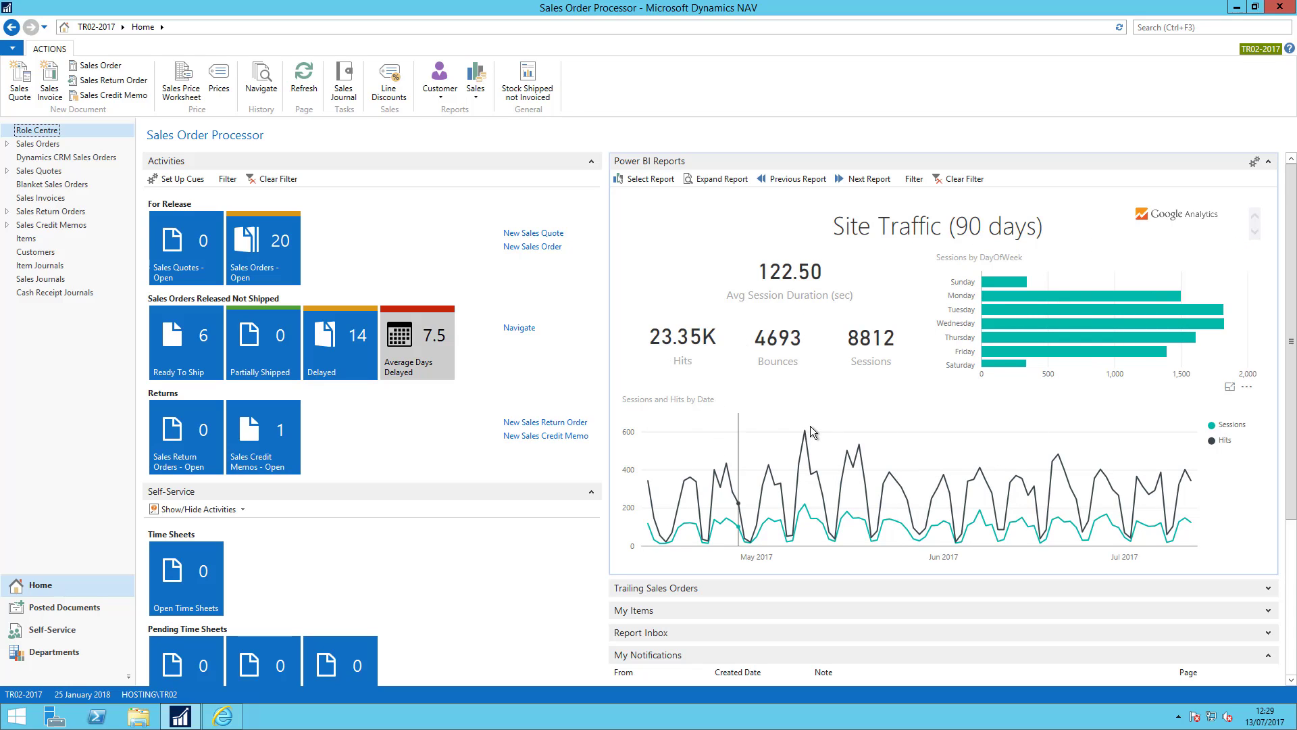
# Step: Move forward two reports, then back one to YouTube views and likes by title
pyautogui.click(861, 180)
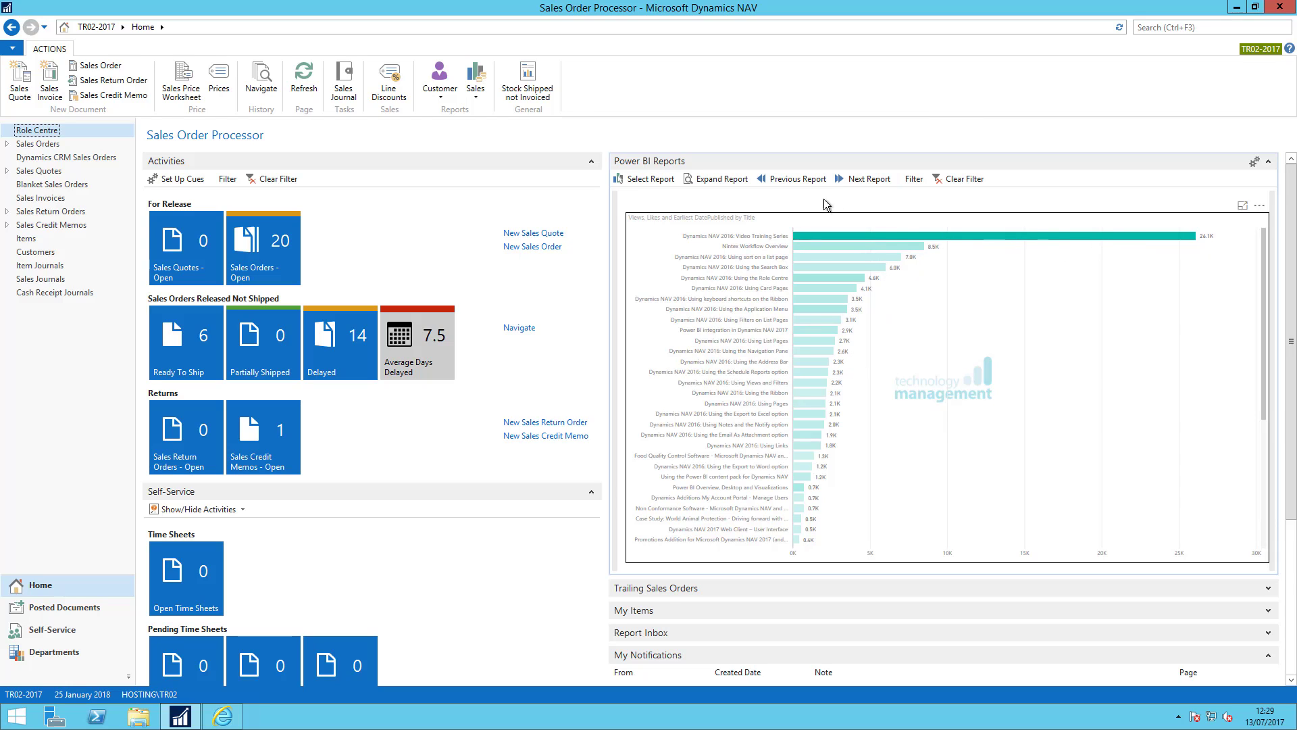
pyautogui.click(865, 179)
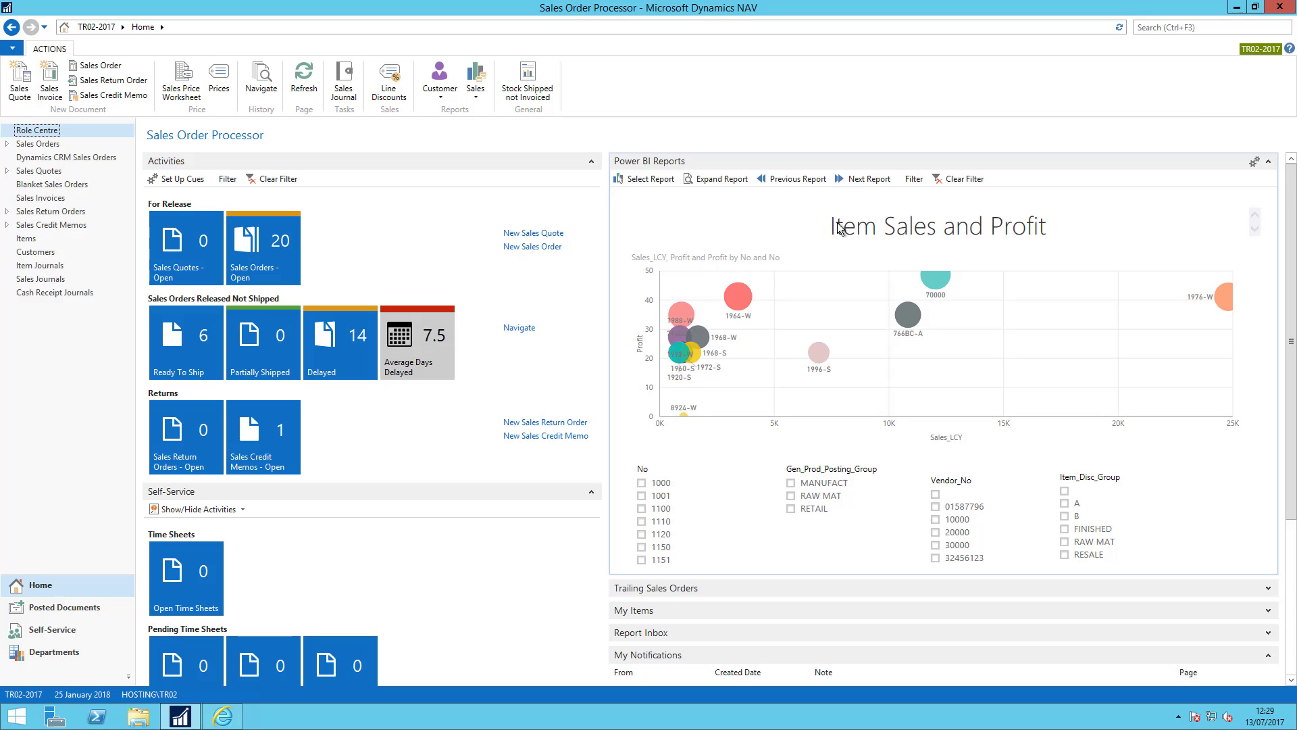
pyautogui.click(794, 179)
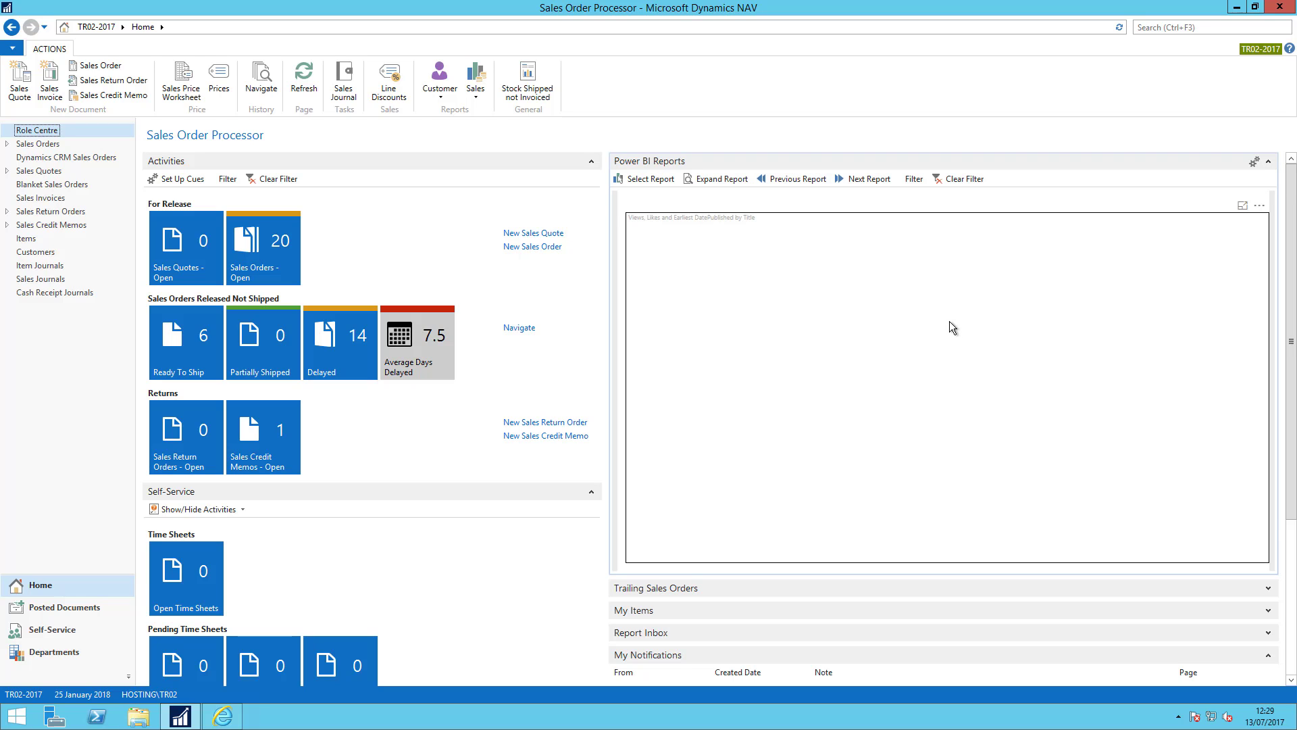
pyautogui.click(720, 180)
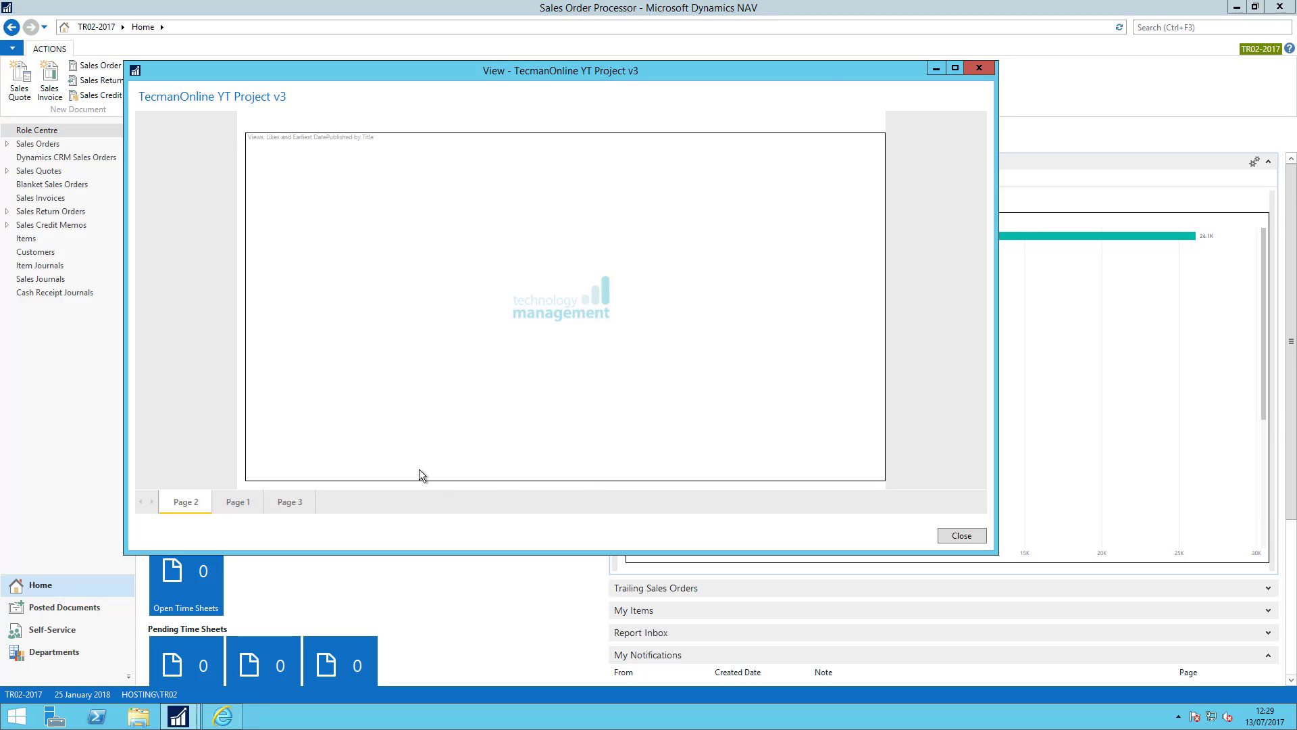
pyautogui.click(246, 503)
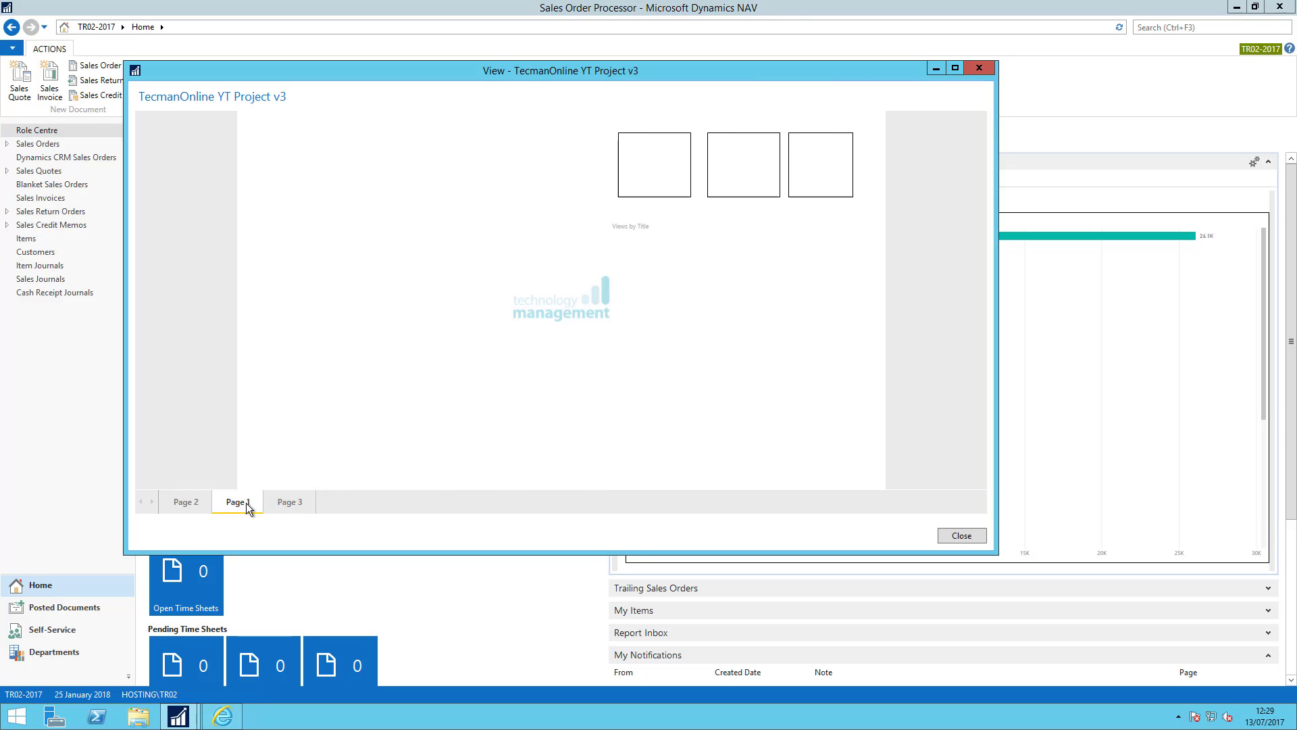
pyautogui.click(289, 504)
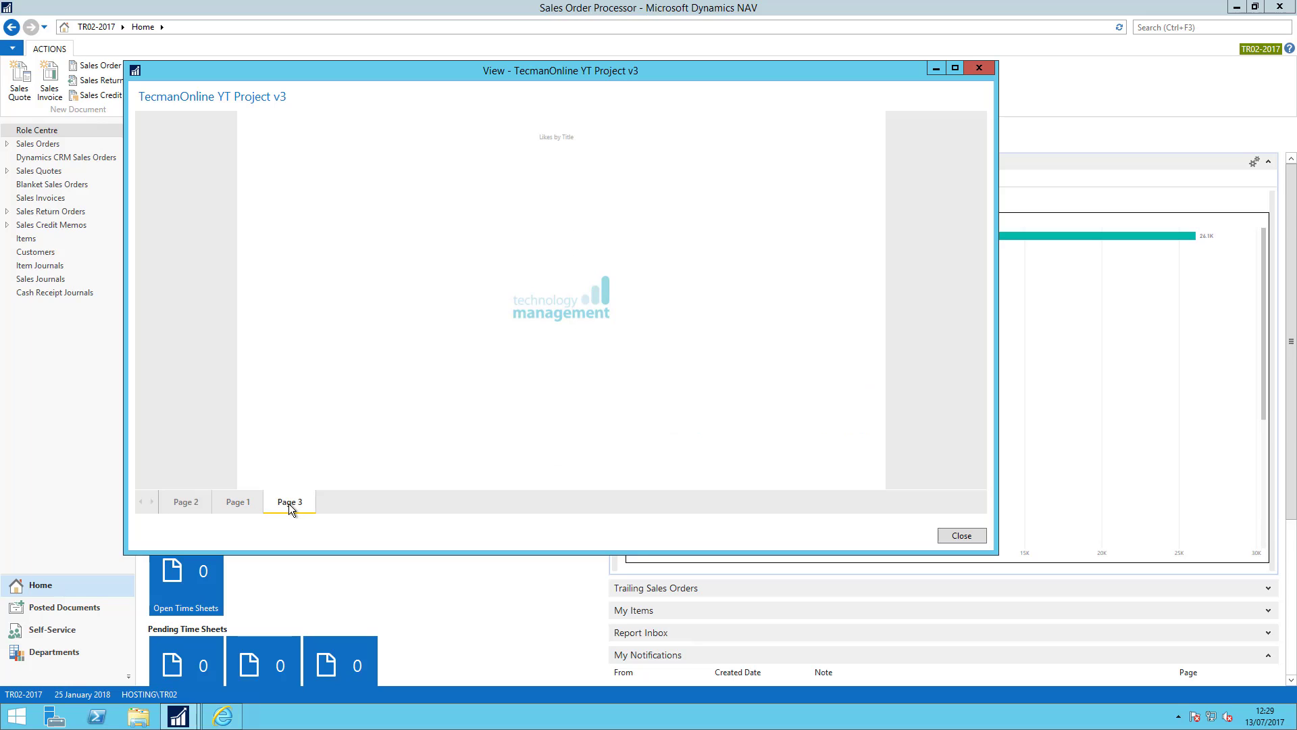
pyautogui.click(955, 538)
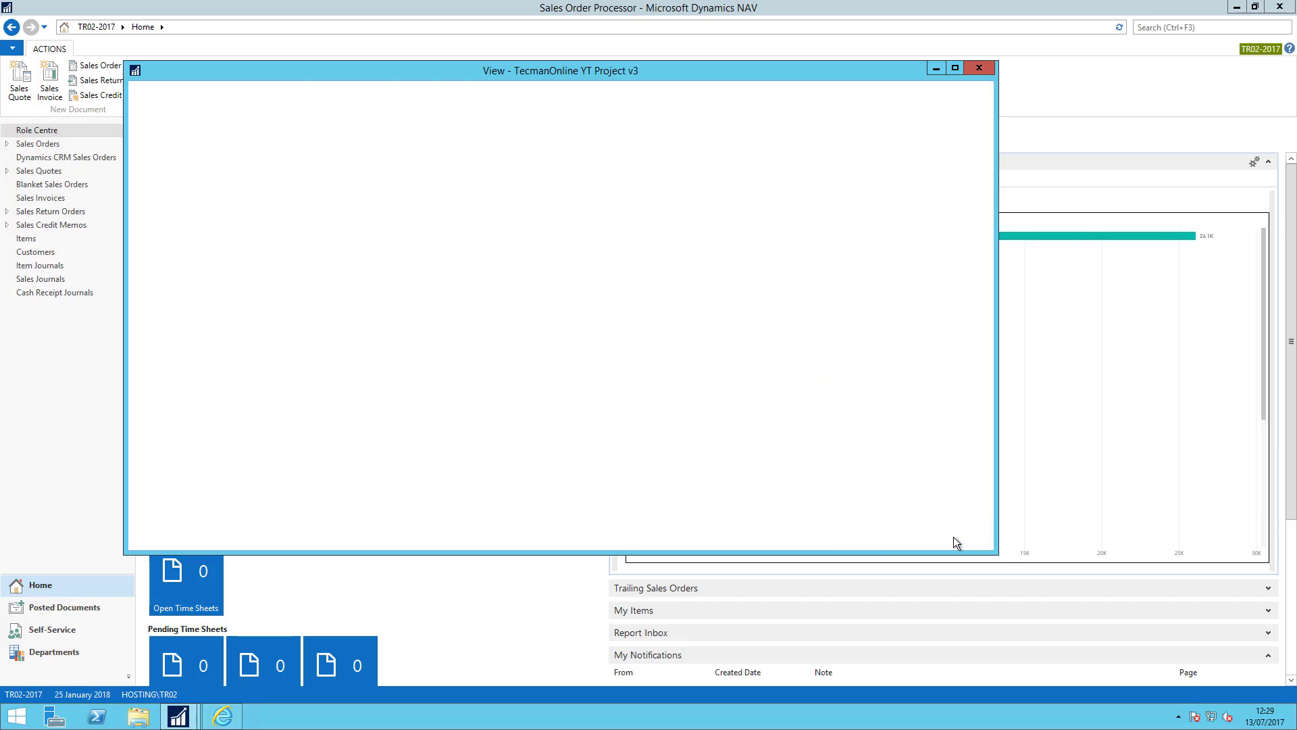